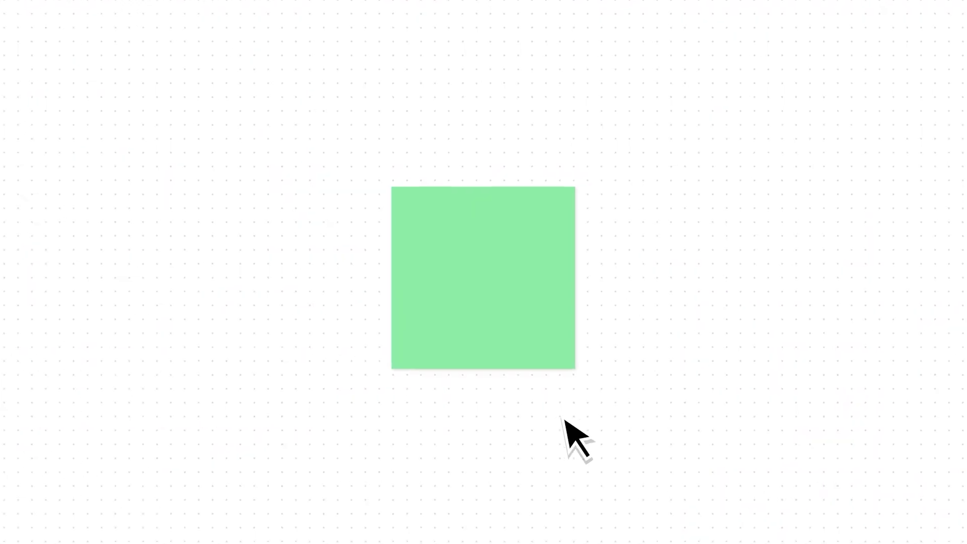
- Enter the text 'Ideas for design workshop' on the Jambot Playground board
text(Ideas for design workshop)
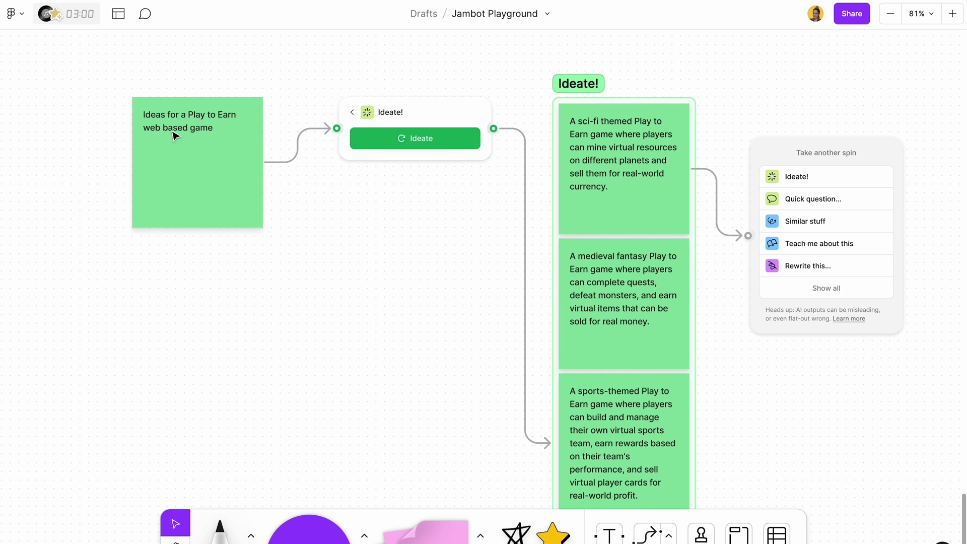
- Look over the medieval fantasy, sports, mystery-solving and time-travel idea stickies
click(563, 243)
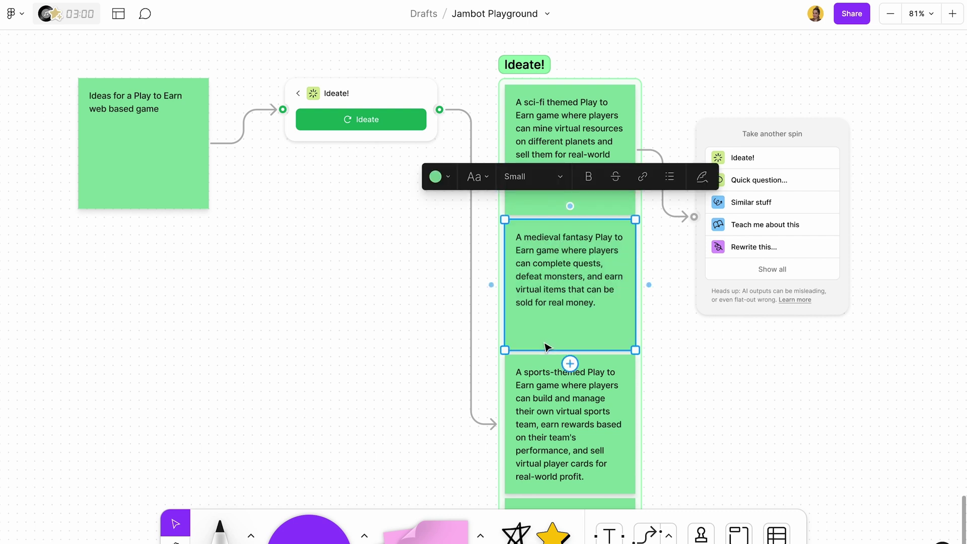
scroll(547, 342, down, 4)
click(547, 340)
click(546, 381)
scroll(546, 382, down, 3)
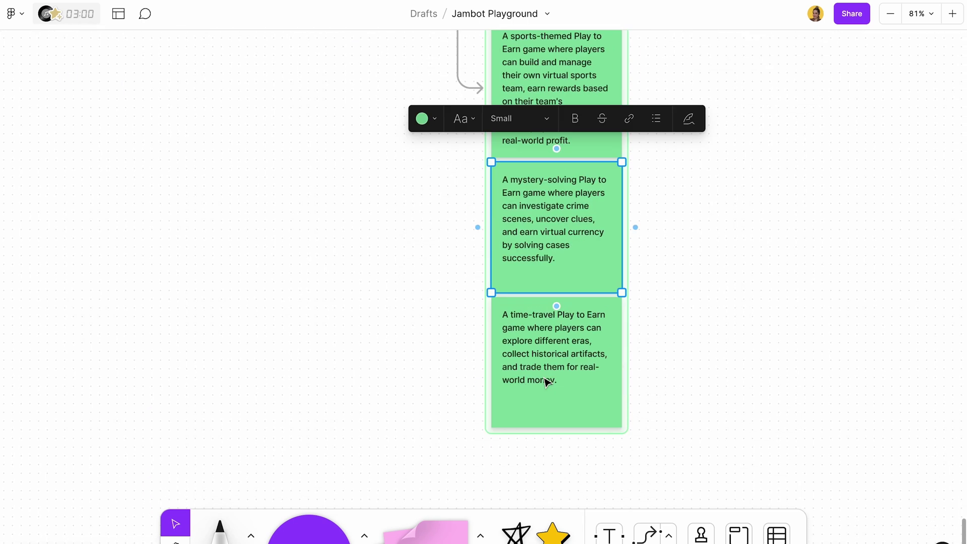
click(542, 376)
scroll(542, 376, up, 8)
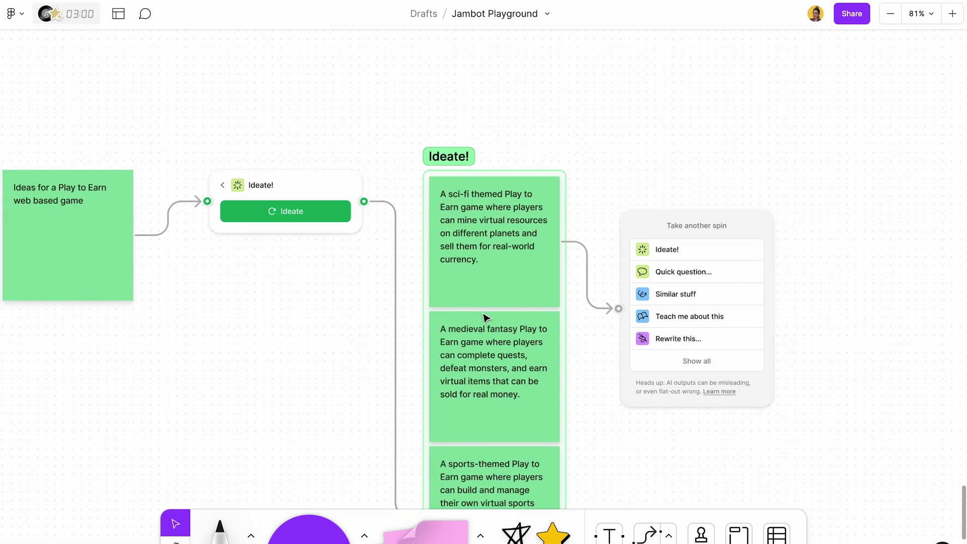
- Zoom out over the Rabbit hole list and switch to the Sticky note tool
scroll(261, 170, left, 2)
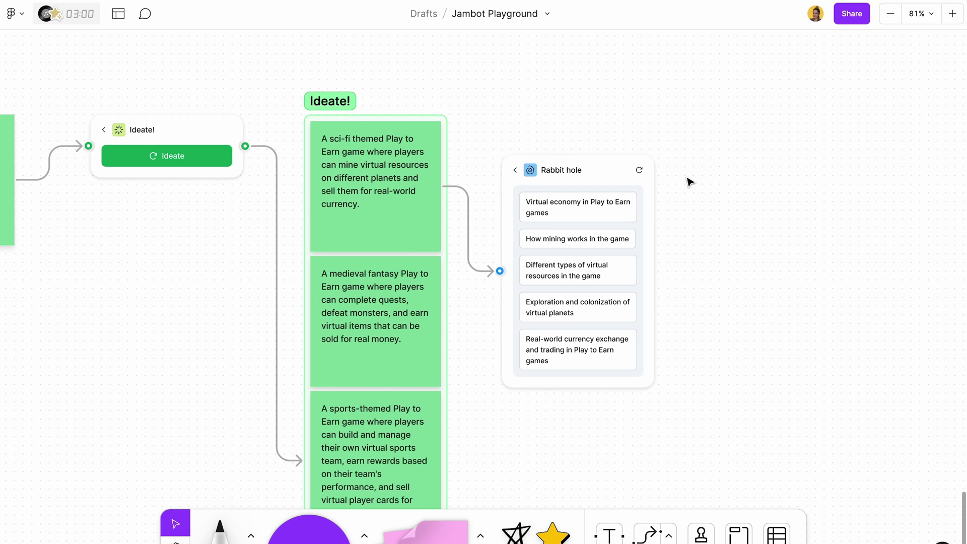
scroll(346, 156, down, 3)
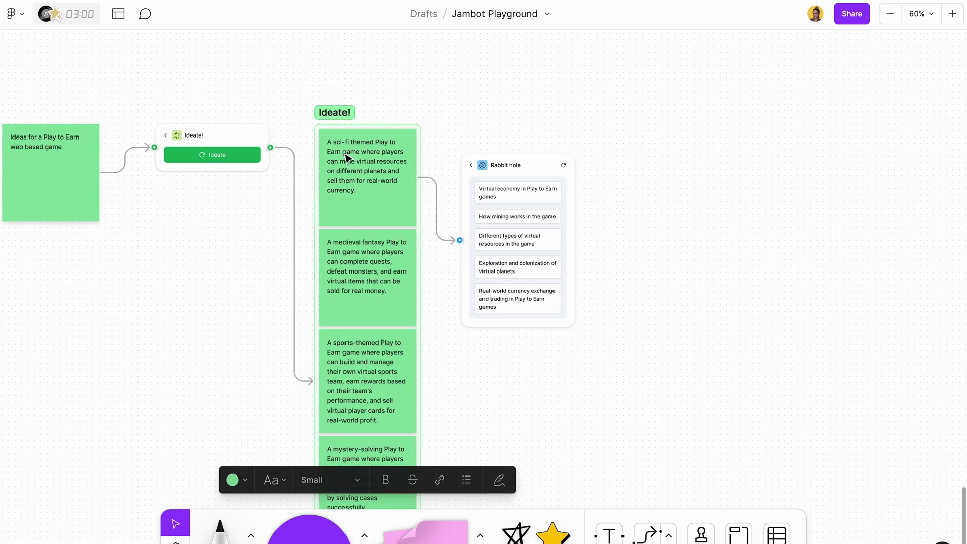
scroll(346, 269, down, 5)
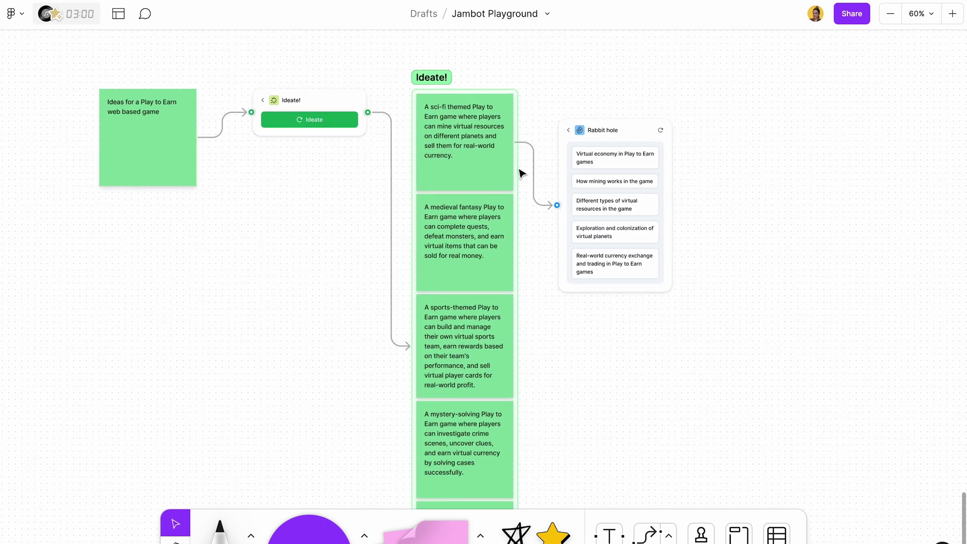
click(426, 524)
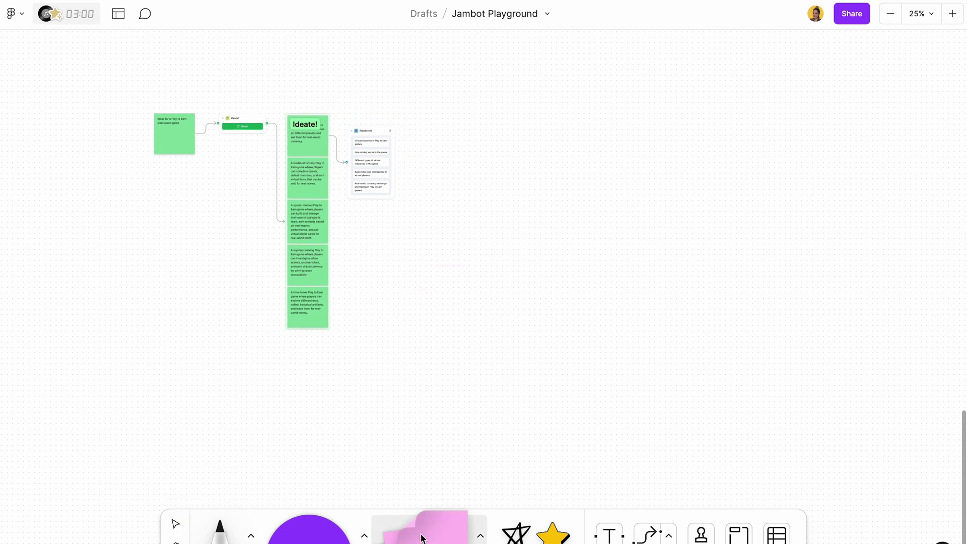
- Place a pink sticky, insert a Jambot widget, and connect the sticky to it
click(440, 146)
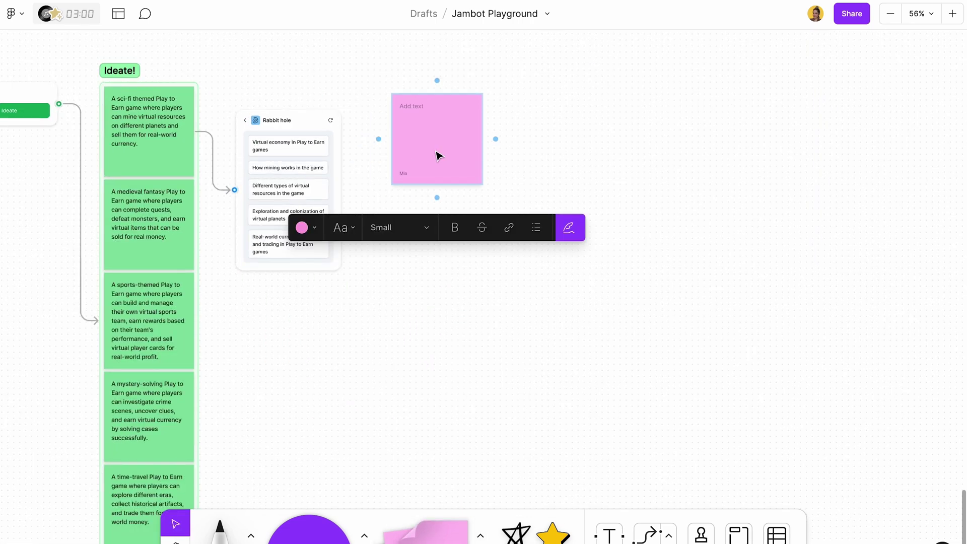
click(533, 535)
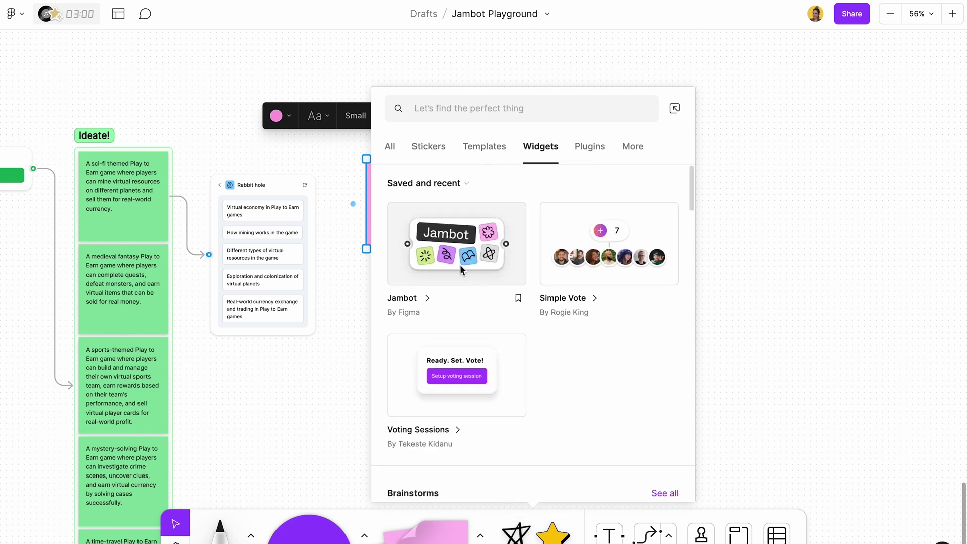
click(464, 265)
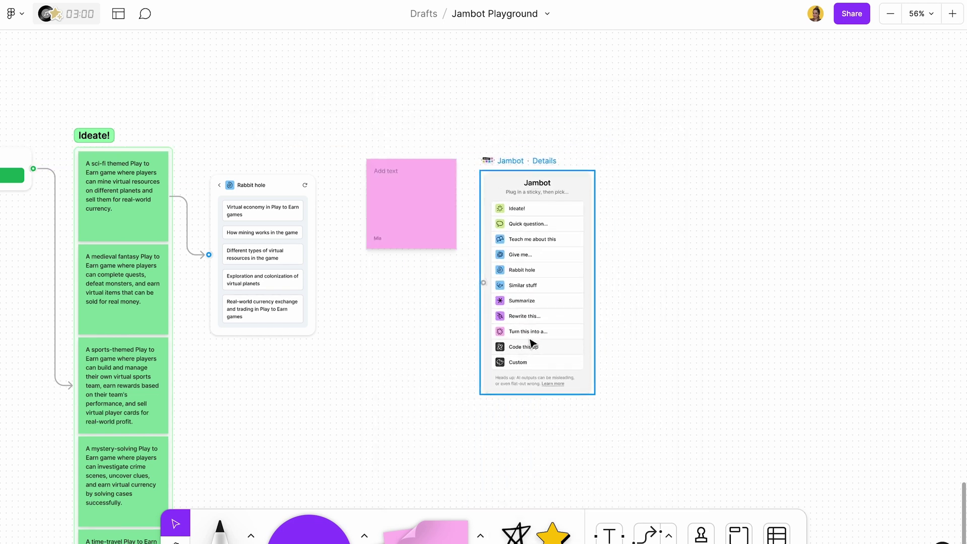
click(438, 241)
drag(468, 207, 483, 276)
- Write 'Play to Earn on blockchain' on the pink sticky
key(shift+2)
double_click(303, 133)
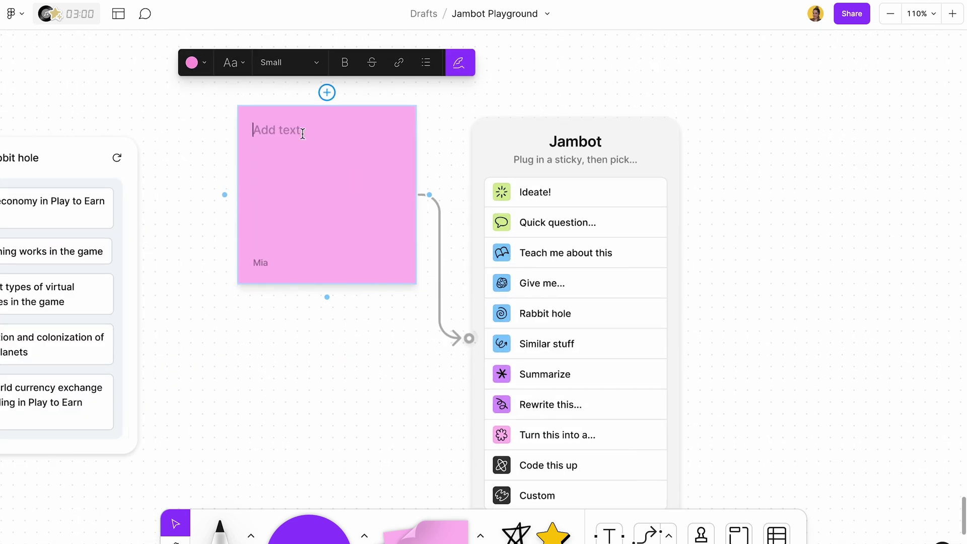
text(Play to Earn on blockchain)
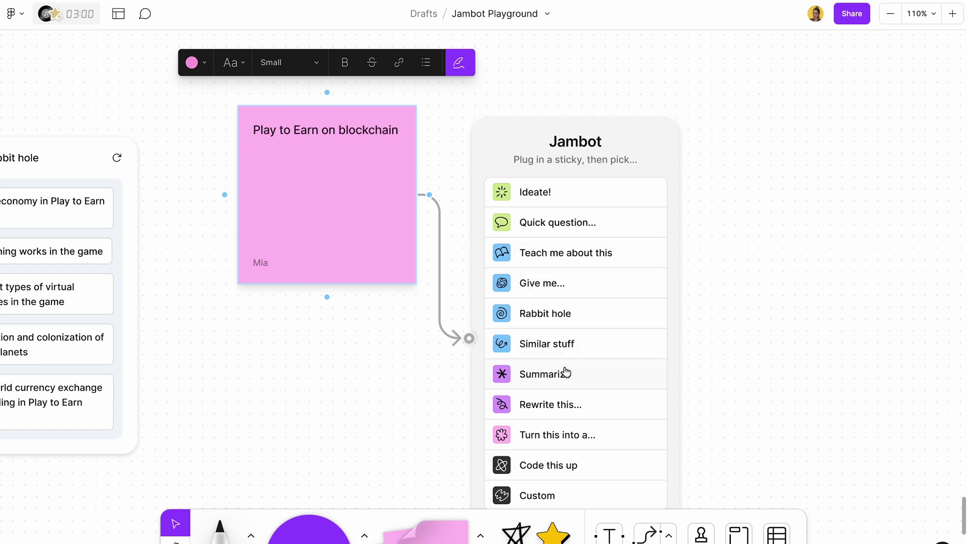
scroll(567, 373, down, 3)
scroll(566, 372, down, 2)
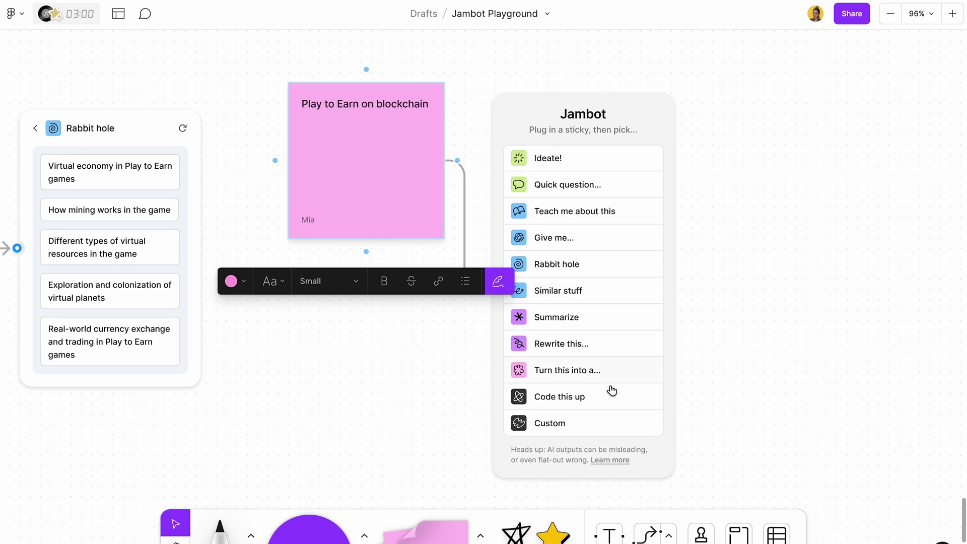
- Generate Rabbit hole topics from the blockchain sticky and explain 'Economics of play-to-earn models'
click(574, 266)
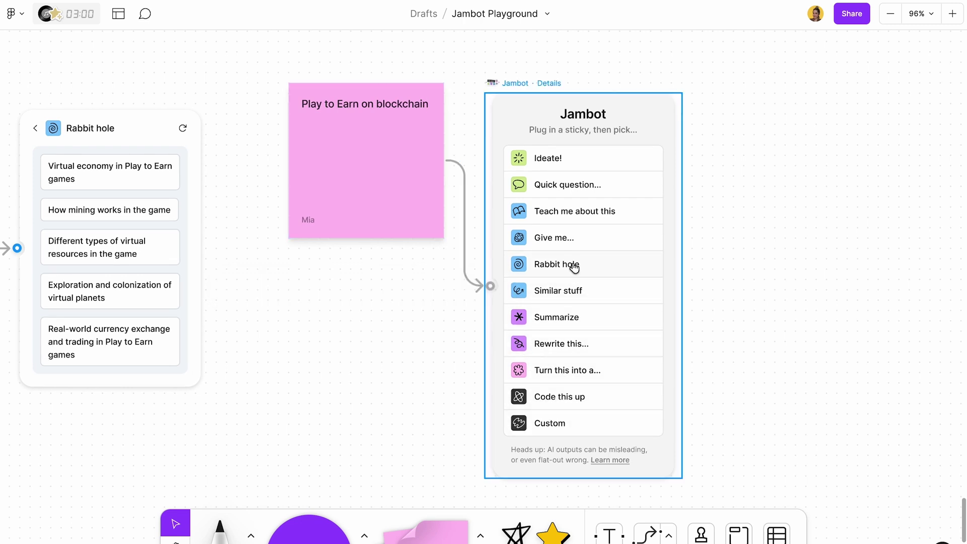
click(598, 270)
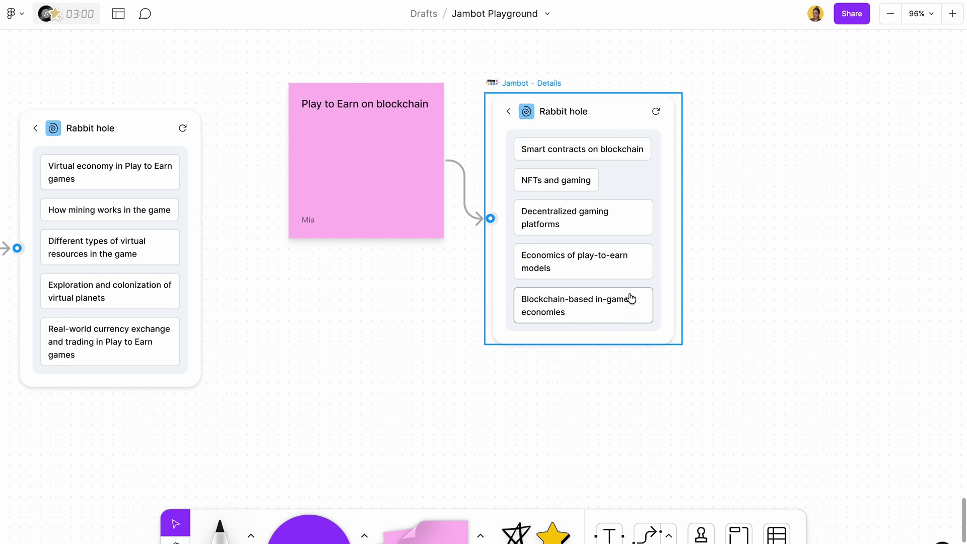
click(611, 266)
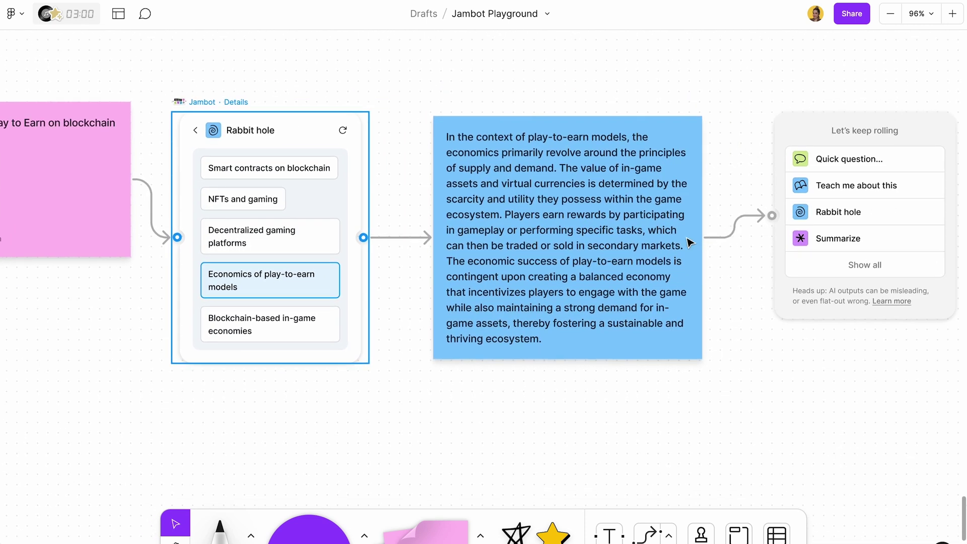
- Nudge the blue economics explanation note slightly higher and deselect it
scroll(691, 243, down, 1)
double_click(524, 157)
click(524, 157)
mouse_move(457, 137)
mouse_down()
mouse_move(632, 333)
mouse_move(473, 139)
mouse_move(440, 132)
mouse_up()
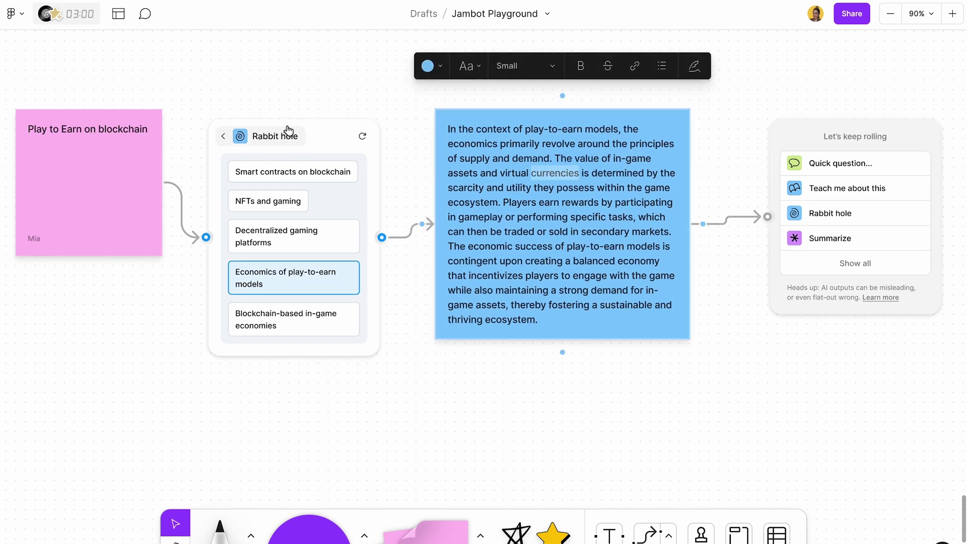
click(500, 366)
scroll(501, 363, left, 2)
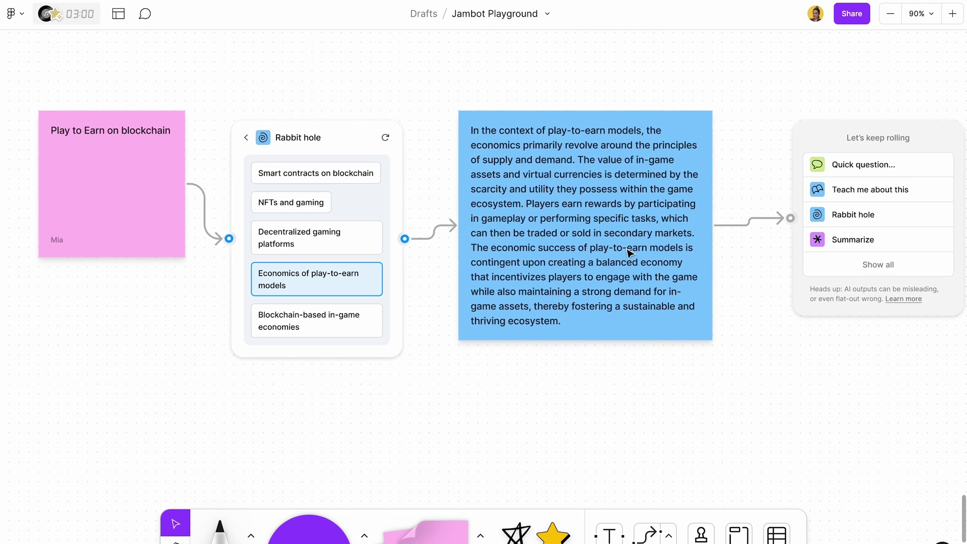
scroll(629, 253, right, 3)
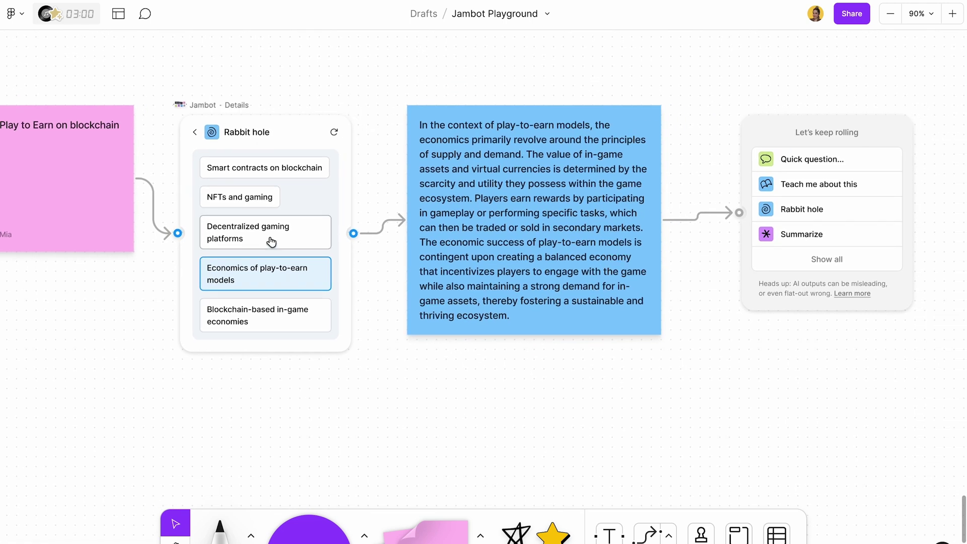
scroll(672, 247, right, 3)
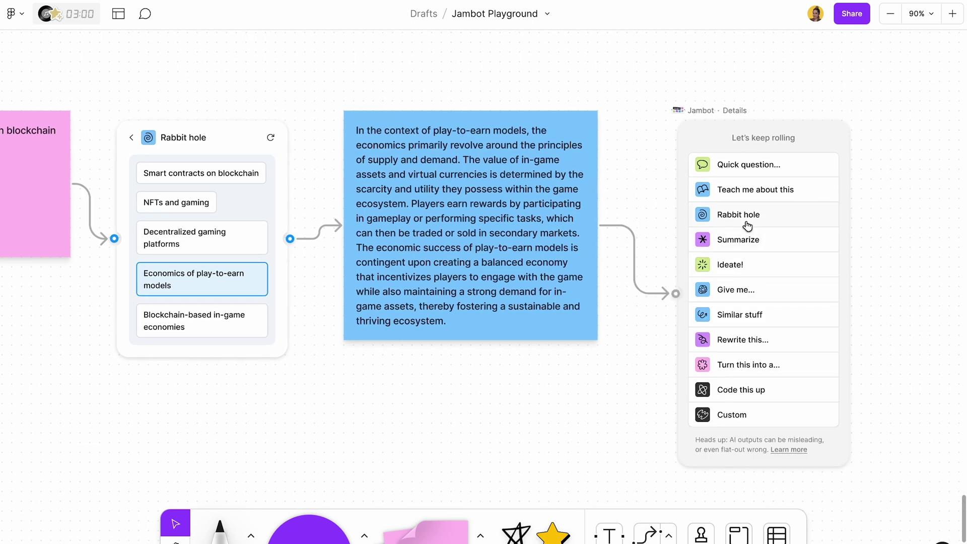
- Write 'UX Articles' on the empty blue sticky and select its connected Jambot
click(748, 225)
scroll(749, 226, right, 4)
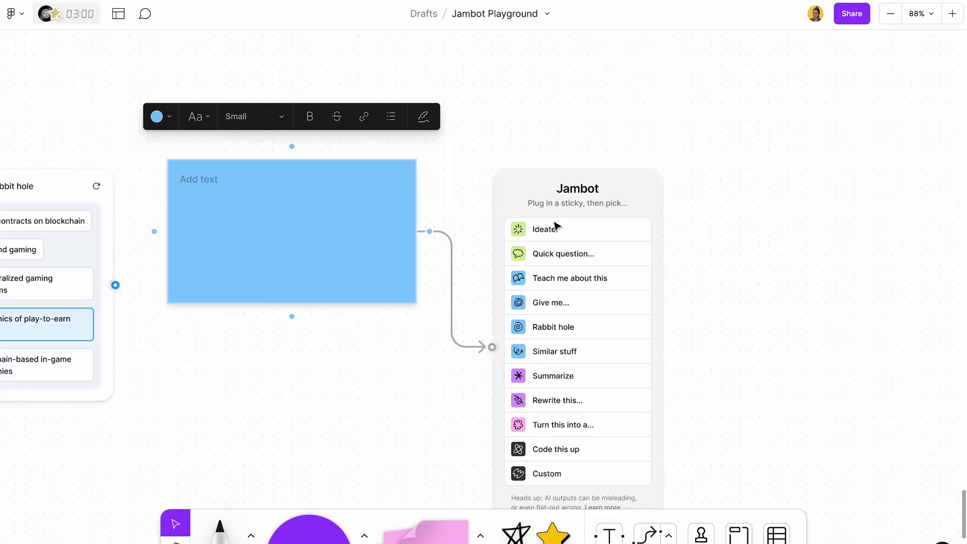
click(212, 192)
click(574, 352)
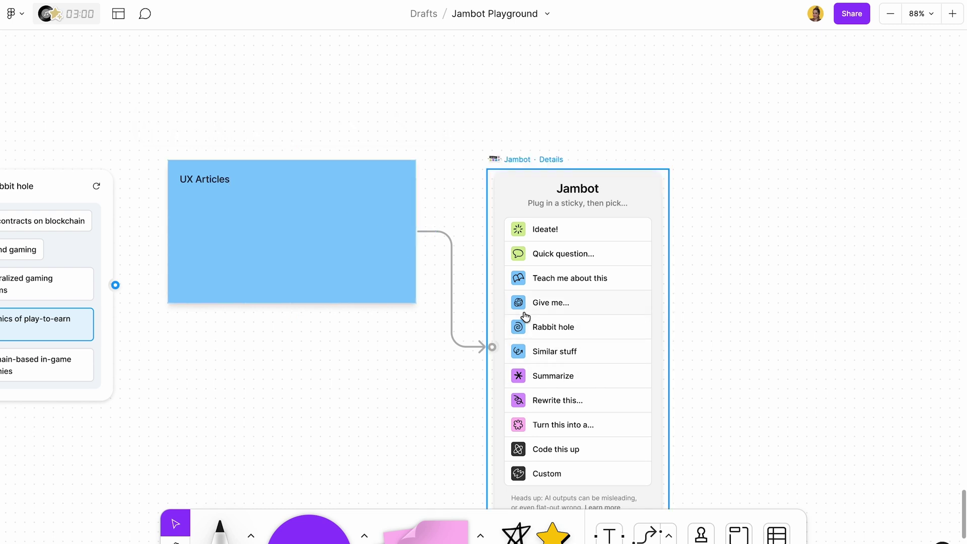
- Generate Similar stuff topics from UX Articles and select the Usability Testing sticky
click(526, 351)
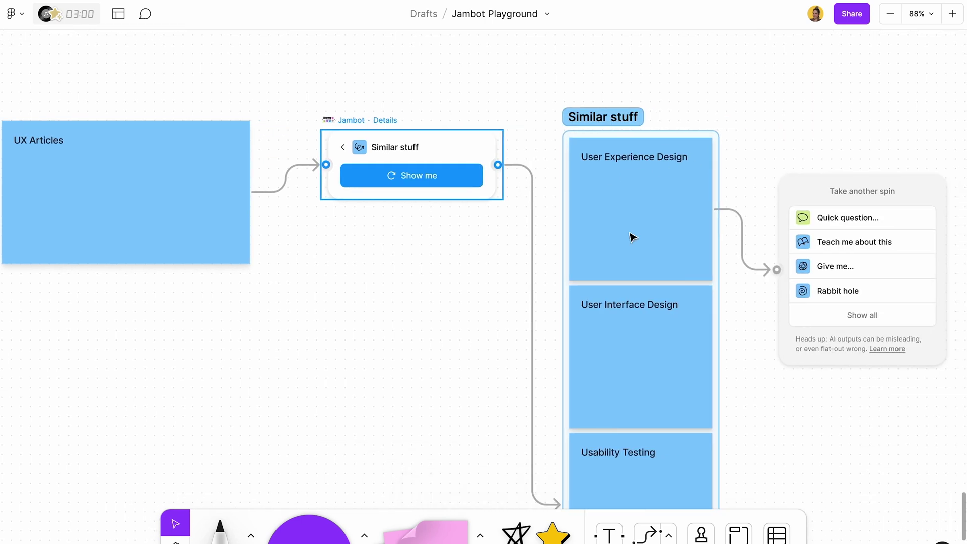
scroll(633, 237, down, 3)
click(602, 407)
scroll(602, 405, down, 8)
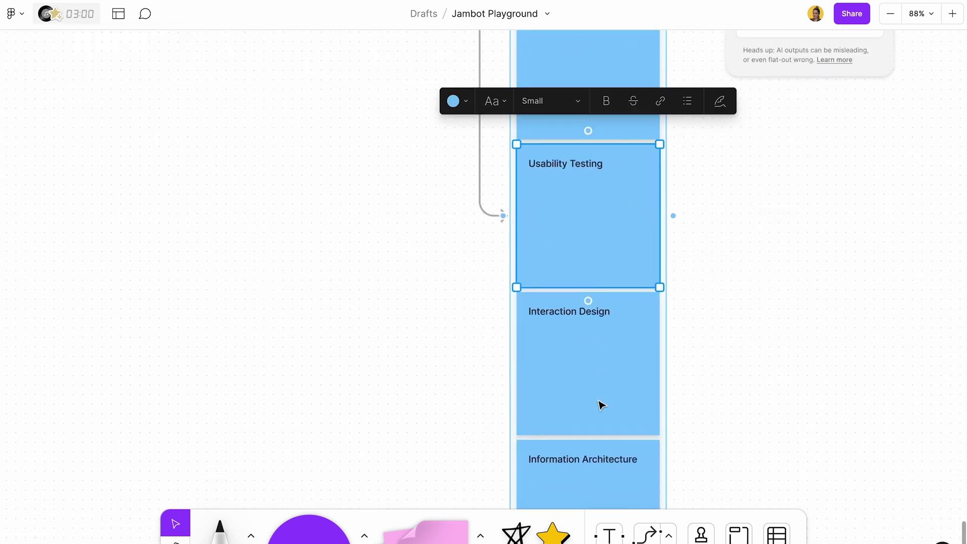
scroll(613, 393, down, 10)
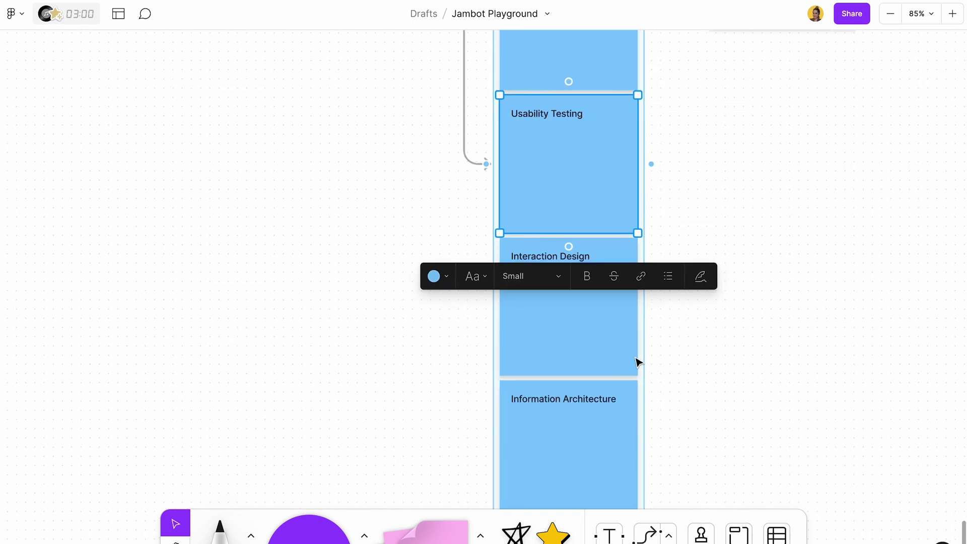
scroll(638, 363, up, 10)
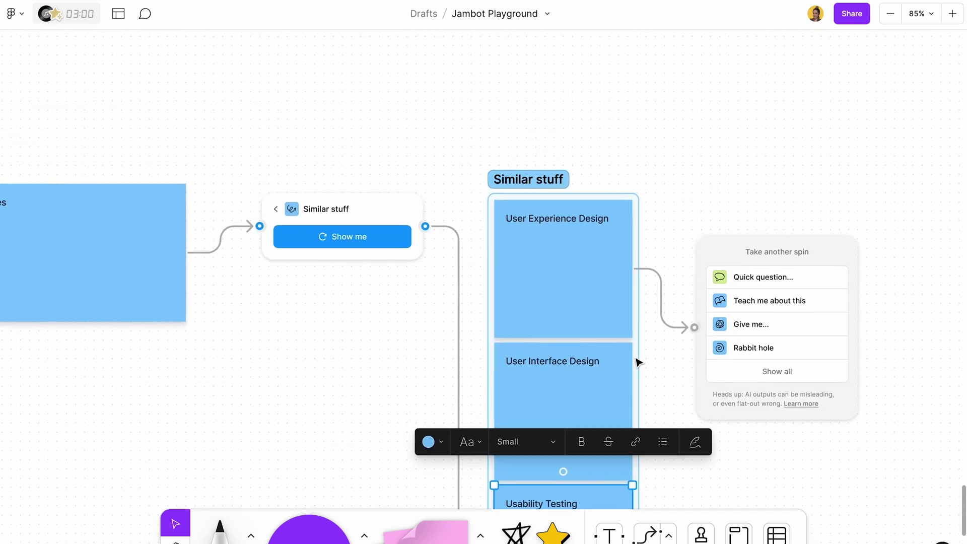
scroll(432, 160, left, 3)
scroll(672, 138, down, 2)
- Connect the Usability Testing sticky to the next Jambot widget
click(640, 185)
key(Escape)
drag(636, 190, 630, 471)
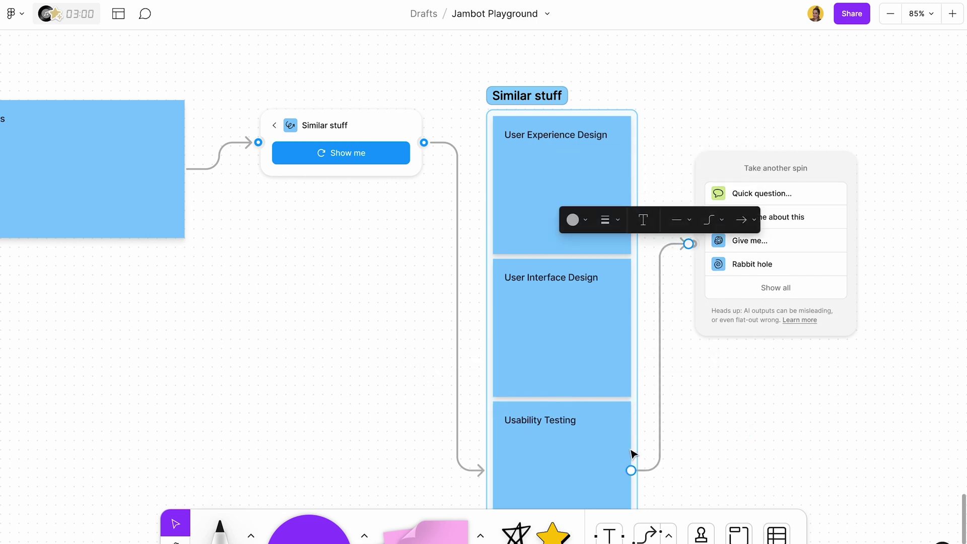
scroll(837, 274, up, 5)
- Have Jambot's Teach me about this explain Usability Testing in a new blue note
click(765, 237)
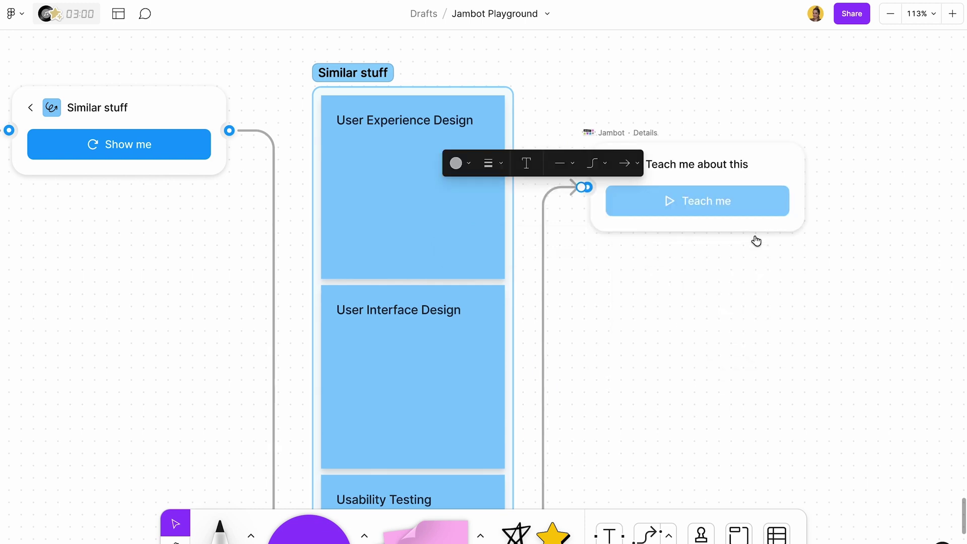
scroll(756, 240, down, 5)
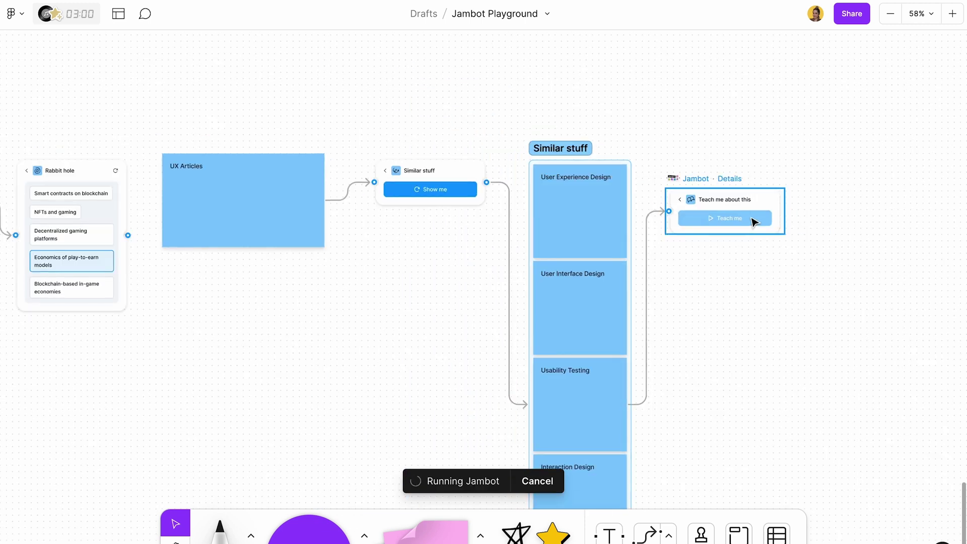
scroll(806, 214, down, 3)
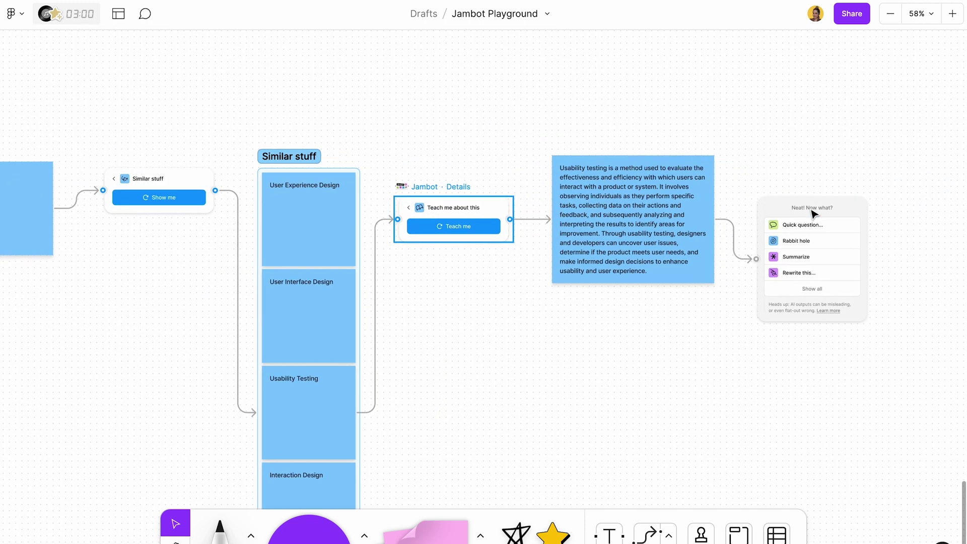
double_click(580, 192)
click(570, 229)
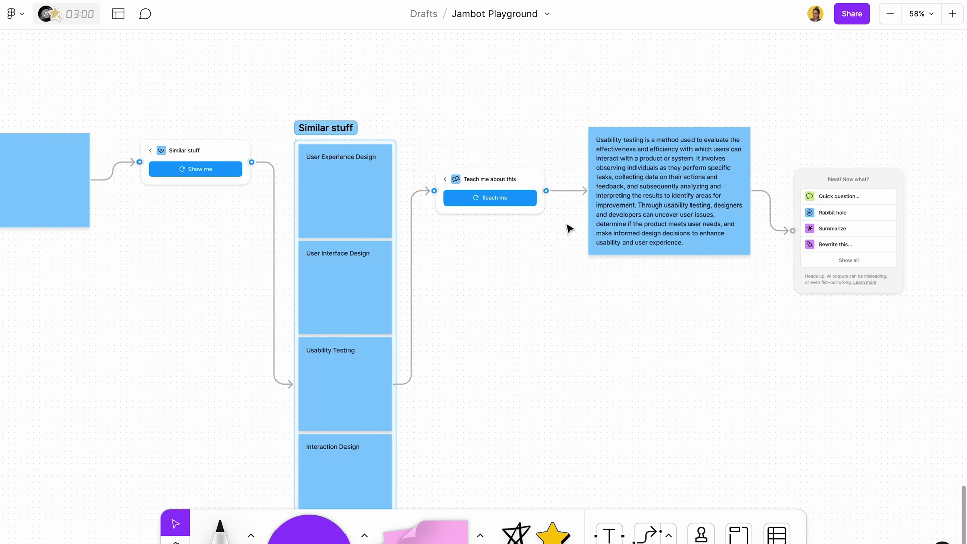
click(565, 195)
- Replace the explanation sticky's text with 'Level Design in games'
double_click(653, 178)
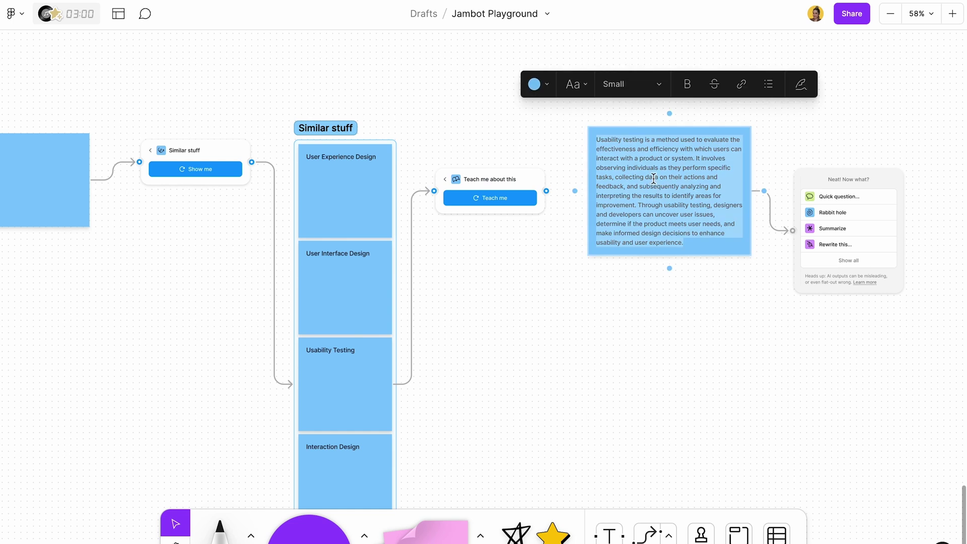
text(4)
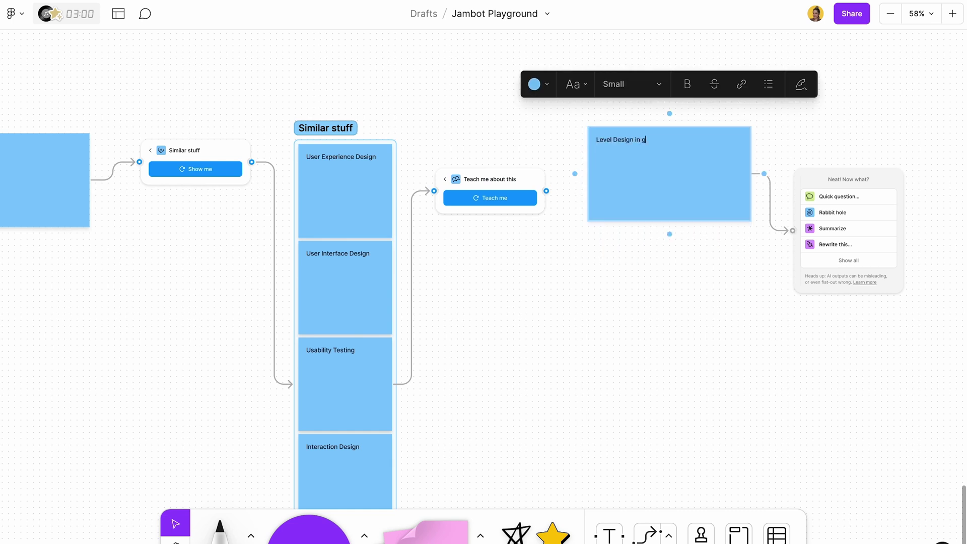
scroll(926, 187, up, 5)
- Use Show all and Teach me about this to get a level design explanation
click(796, 320)
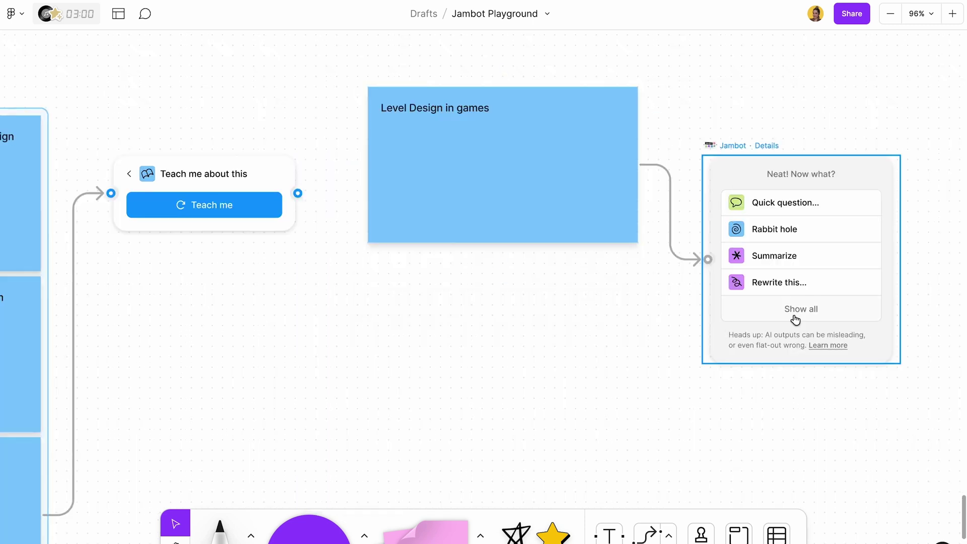
click(795, 315)
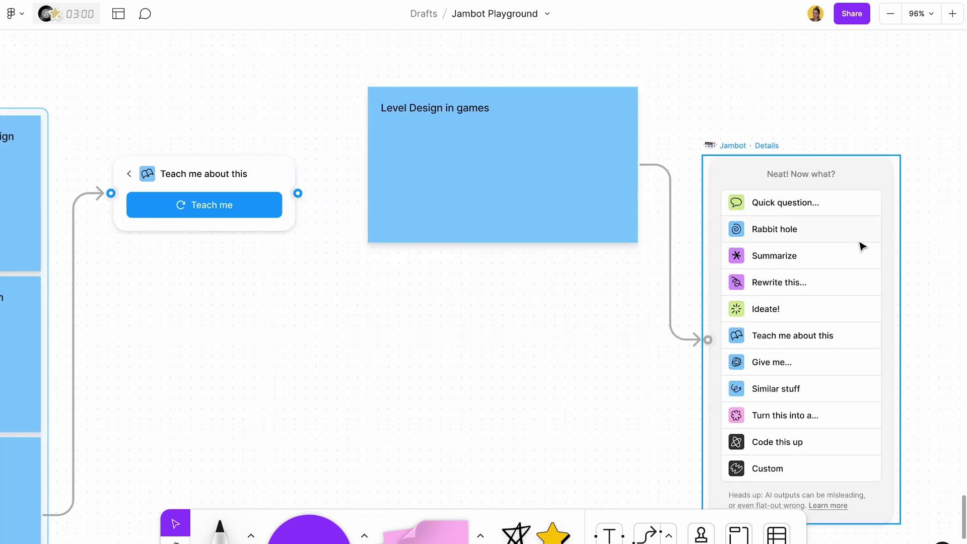
click(795, 336)
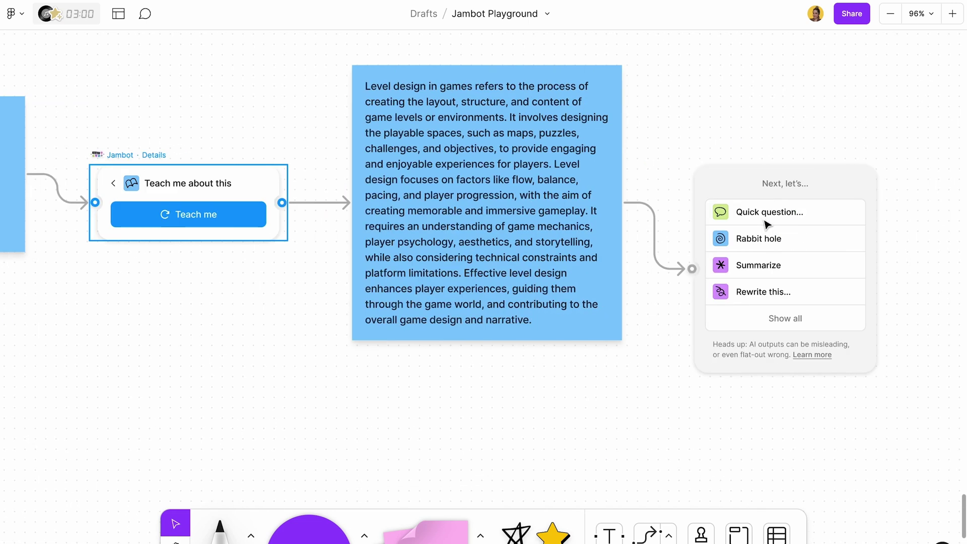
double_click(486, 147)
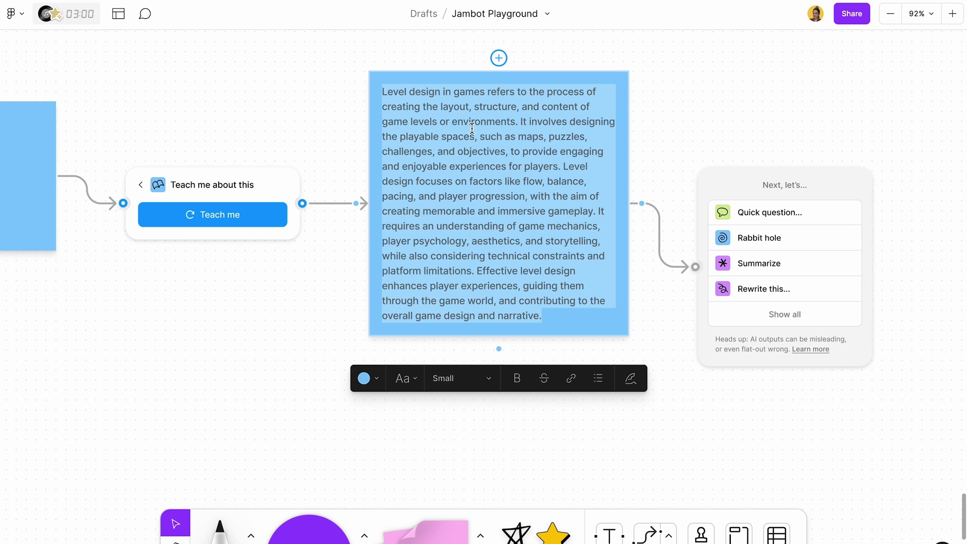
click(777, 49)
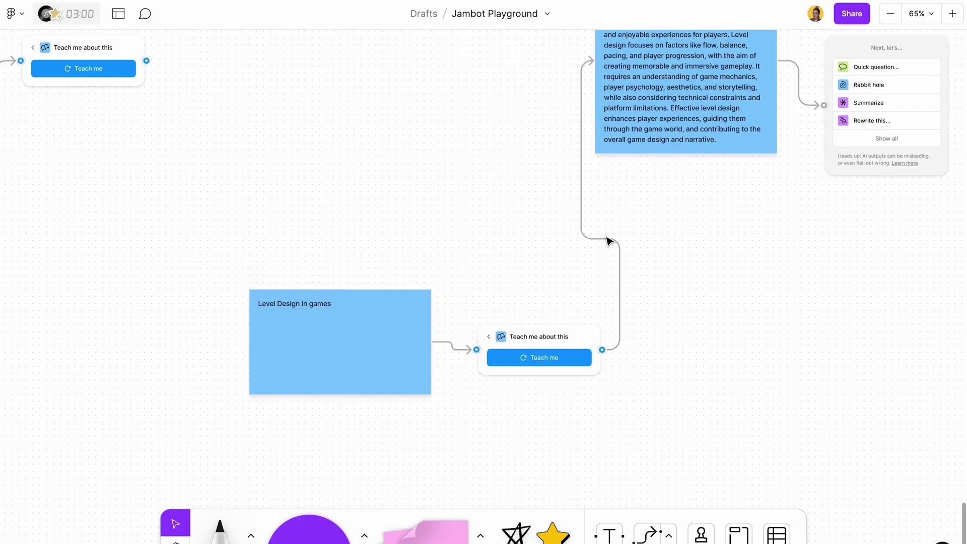
- Delete the connector leading to the level design explanation
click(609, 241)
key(Delete)
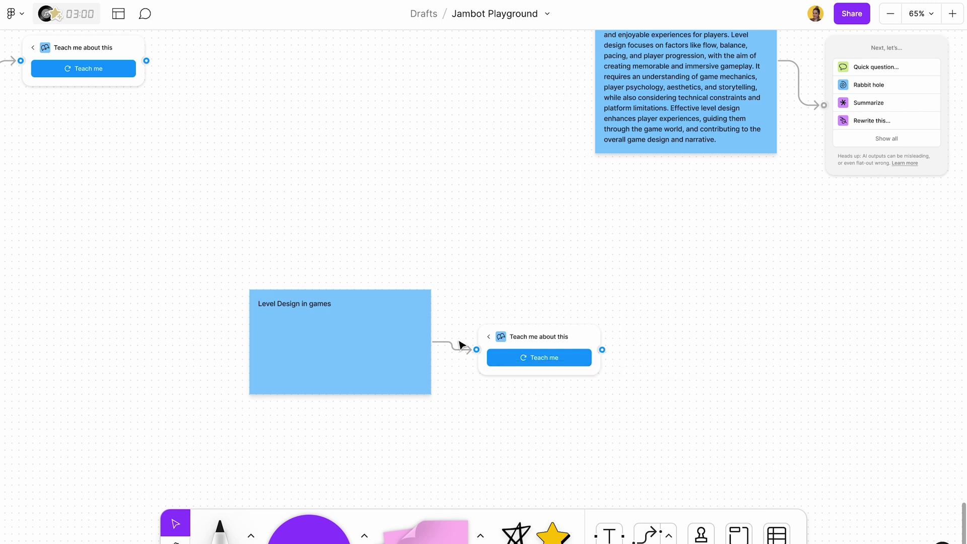
scroll(461, 345, down, 3)
- Rewrite the sticky as 'A white info card hover state' and select its Jambot
click(518, 272)
double_click(355, 238)
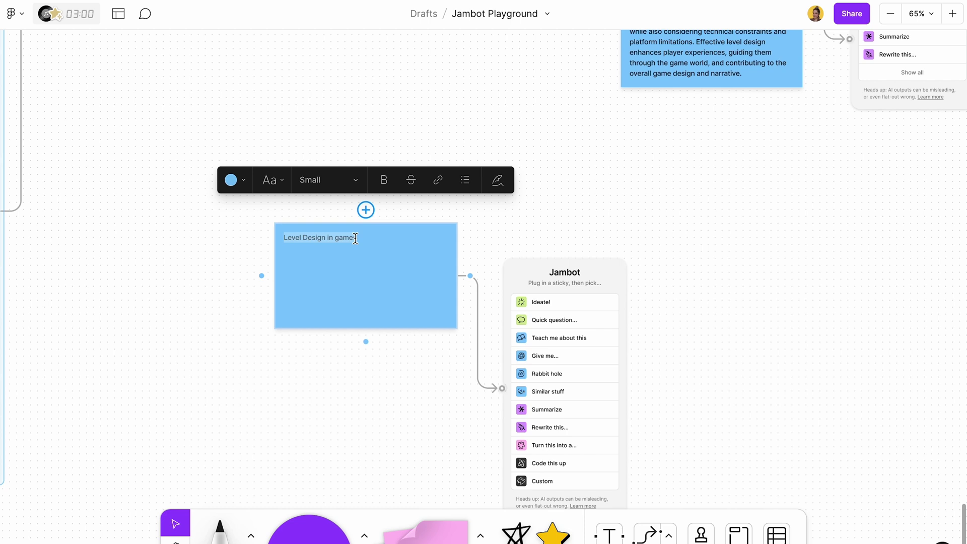
key(BackSpace)
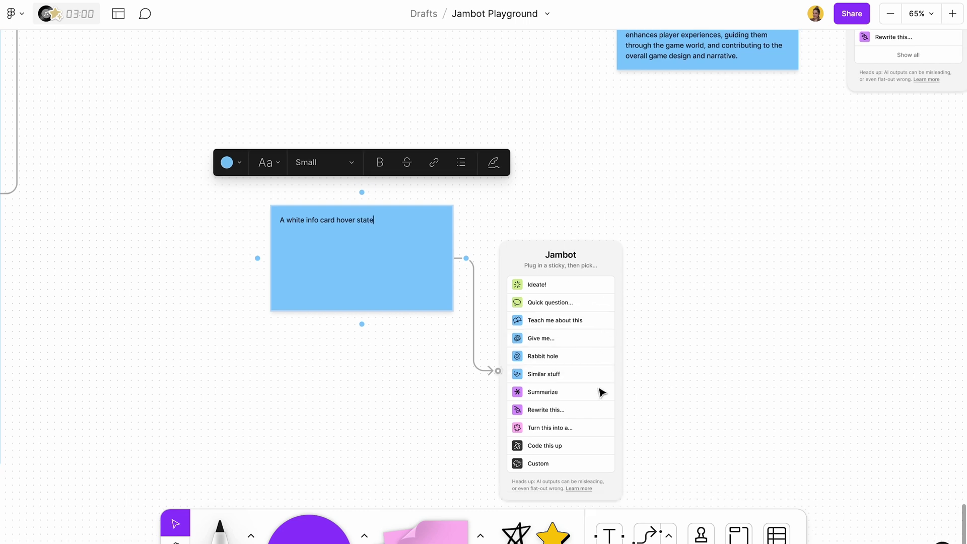
scroll(600, 391, down, 2)
click(518, 412)
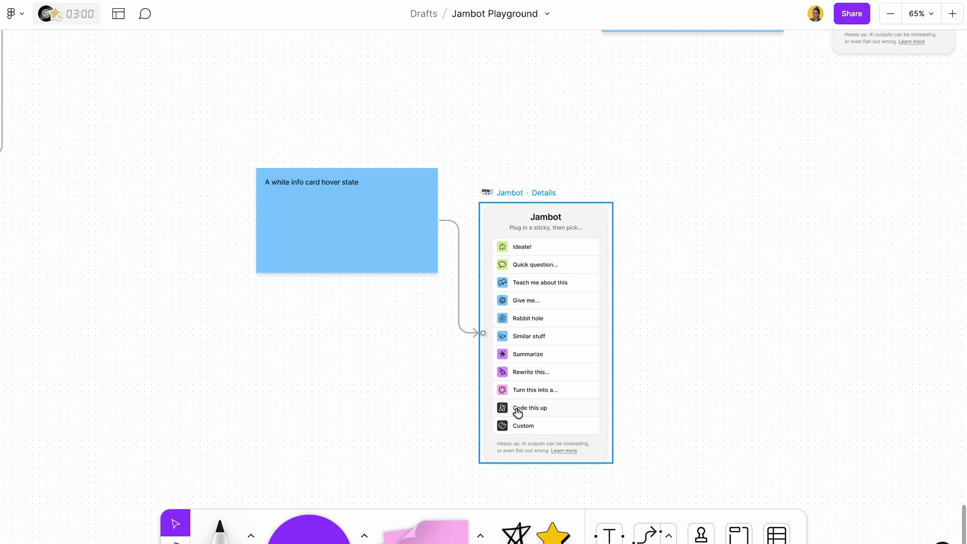
- Use Code this up with prompt 'HTML CSS' to generate the hover card code
click(517, 412)
scroll(537, 243, right, 2)
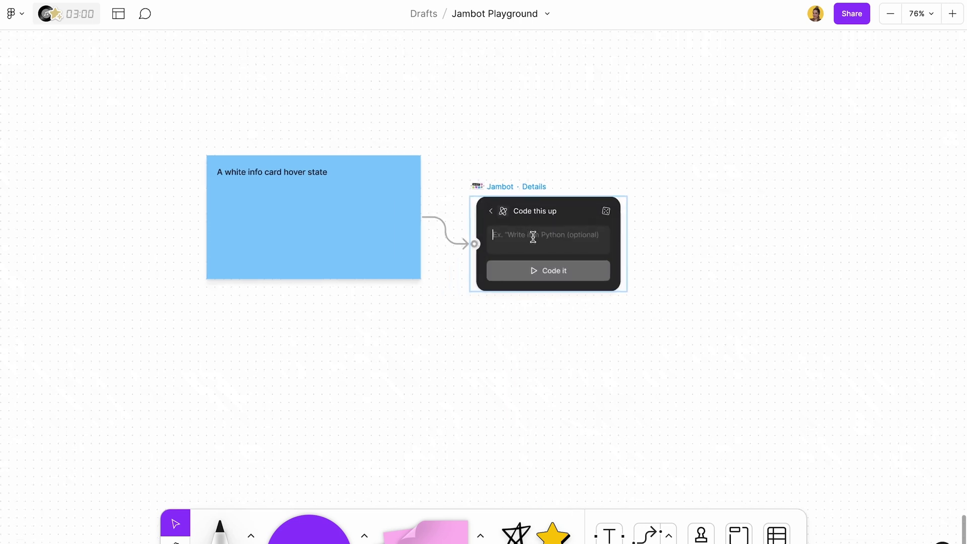
scroll(537, 244, up, 2)
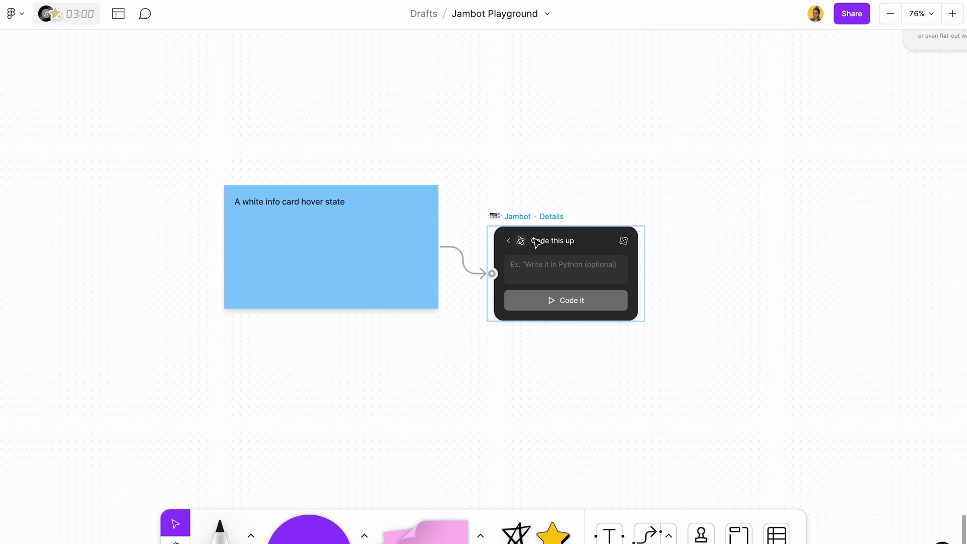
text(HTML CSS)
click(550, 304)
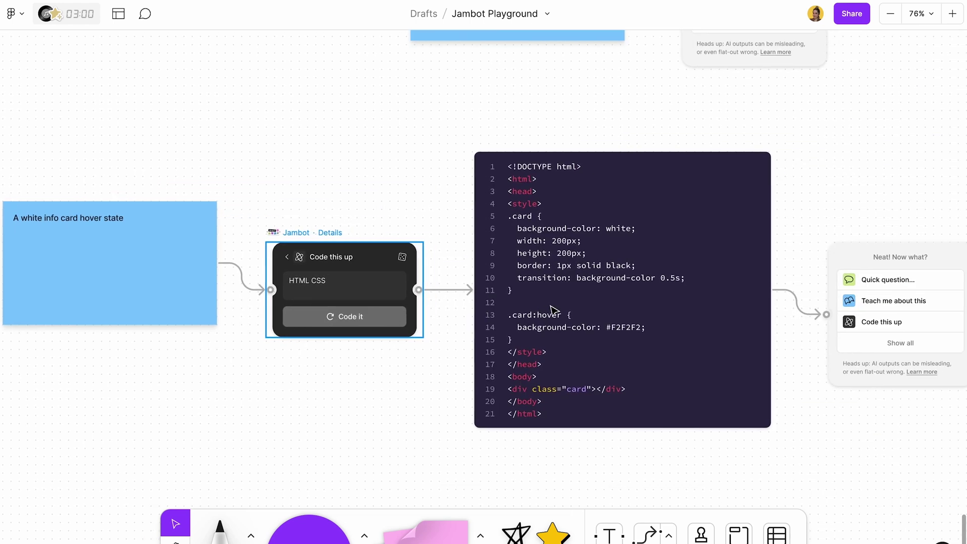
scroll(524, 269, right, 3)
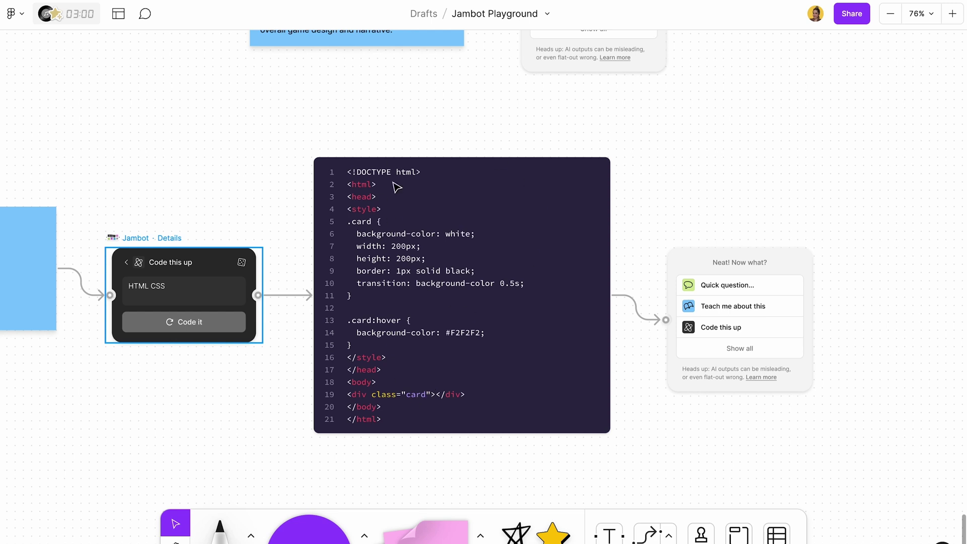
scroll(338, 193, down, 2)
scroll(302, 201, left, 5)
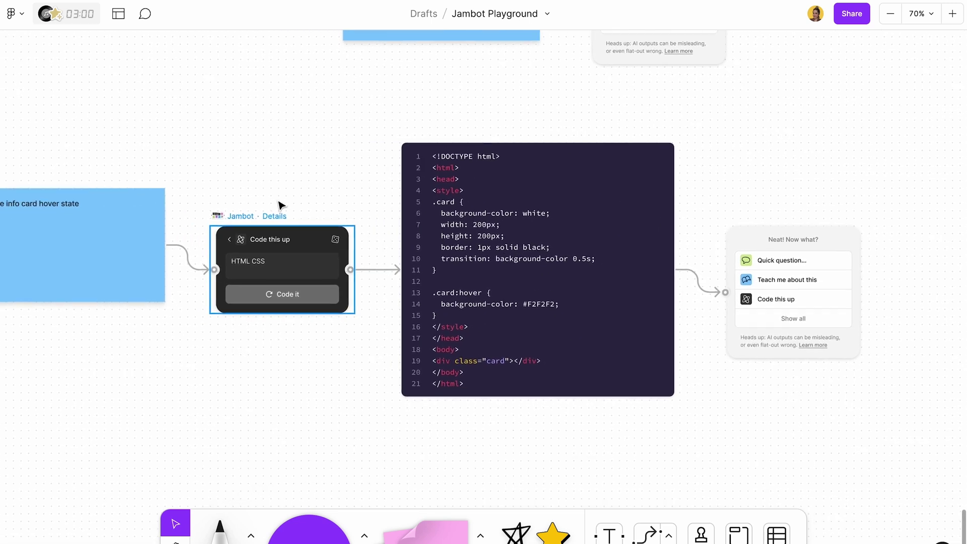
scroll(110, 222, left, 4)
scroll(109, 222, up, 1)
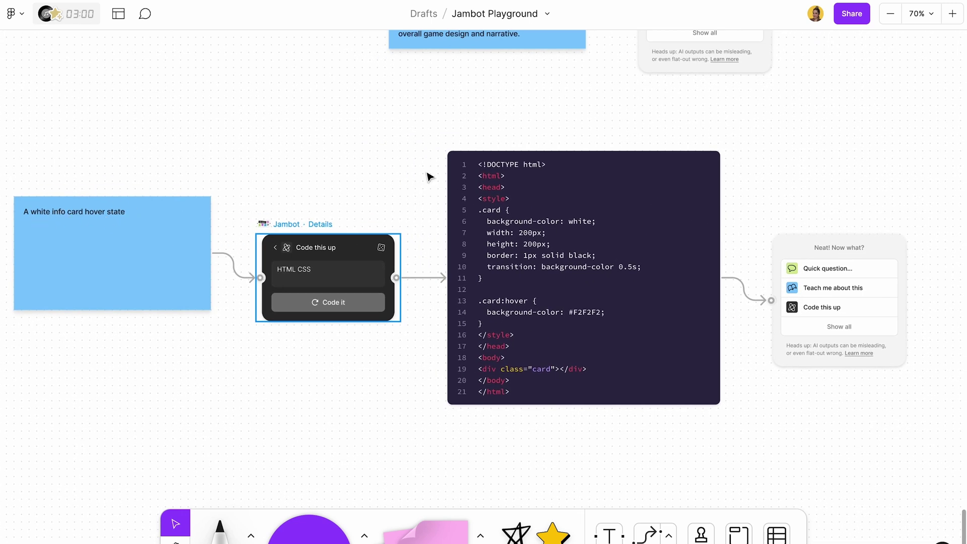
click(592, 116)
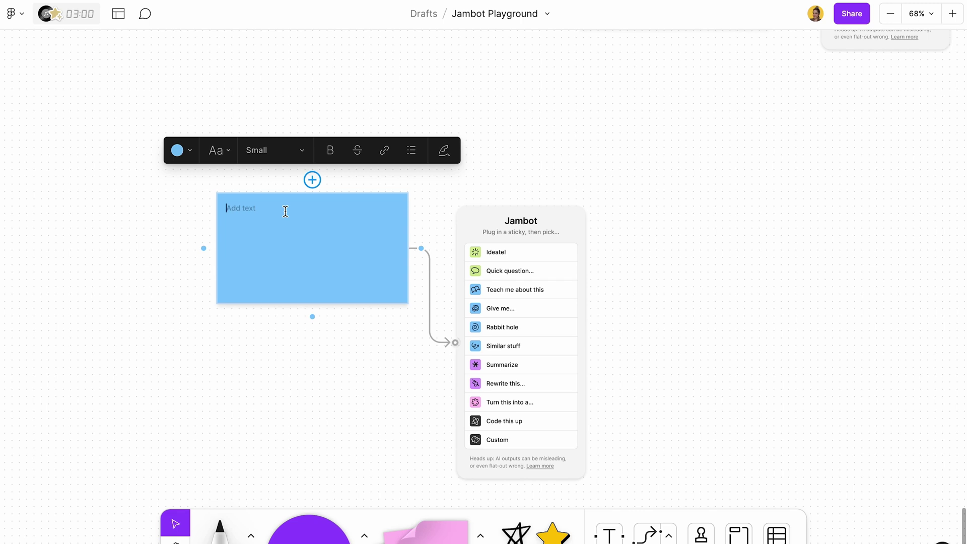
- Write the user-journey sticky and run Custom prompt 'Give me the flowchart' on its Jambot
text(User journey for a play to earn g)
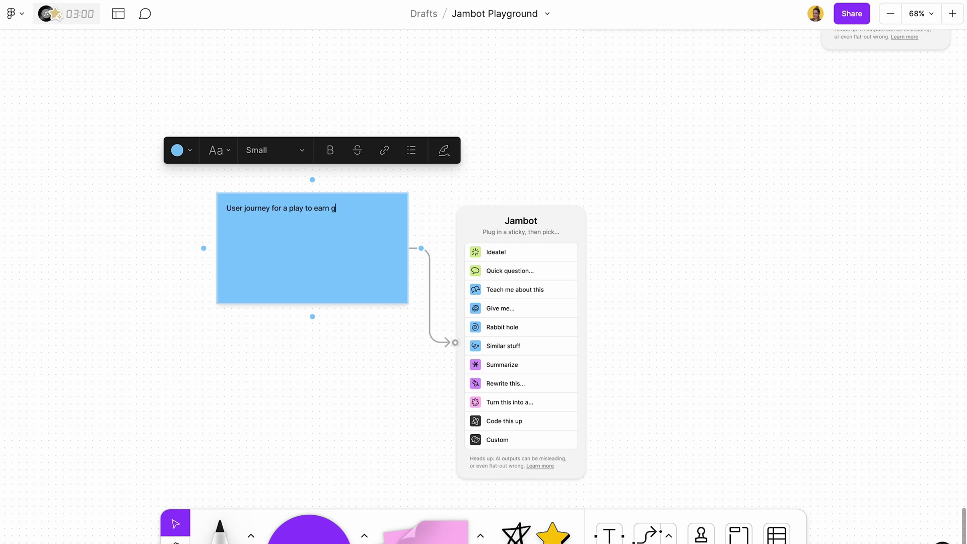
click(480, 440)
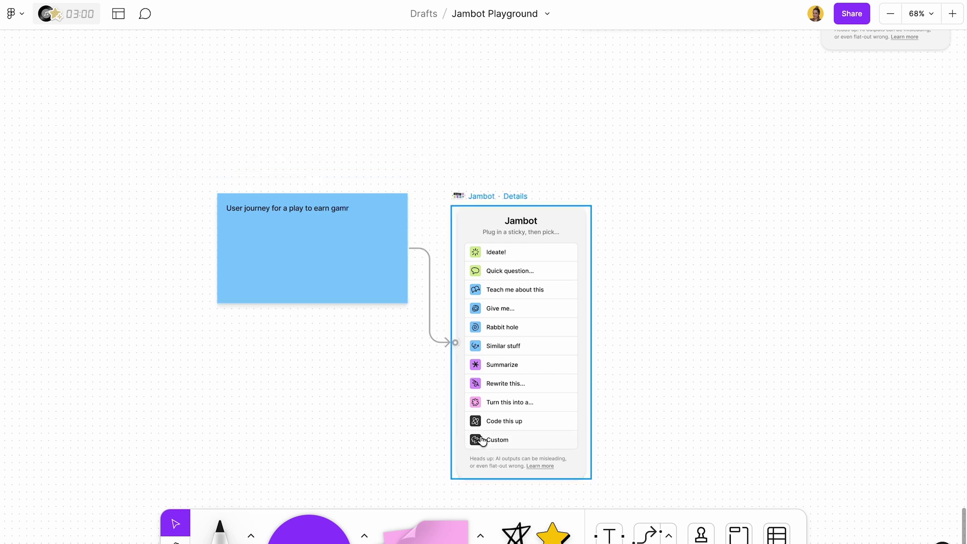
click(488, 442)
click(497, 238)
text(Give me the flowchart)
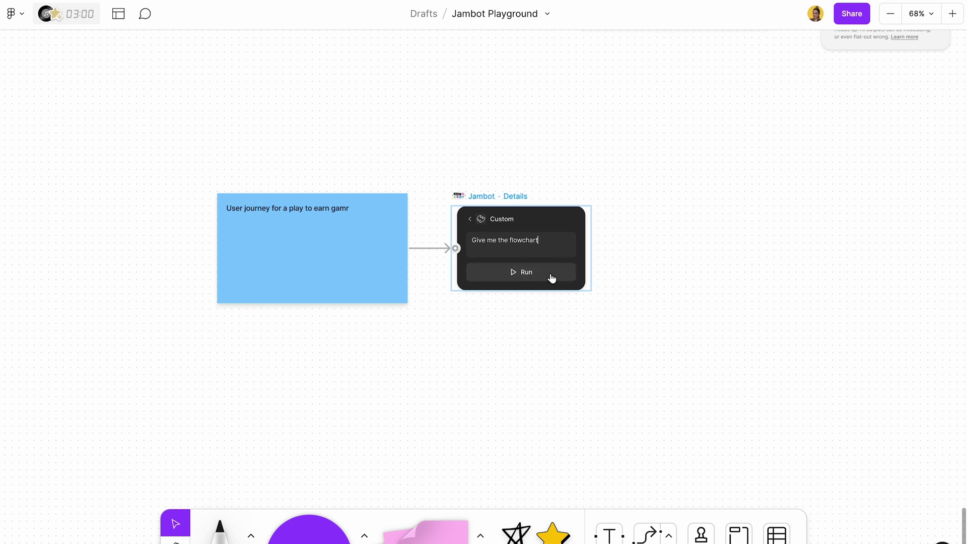
click(551, 276)
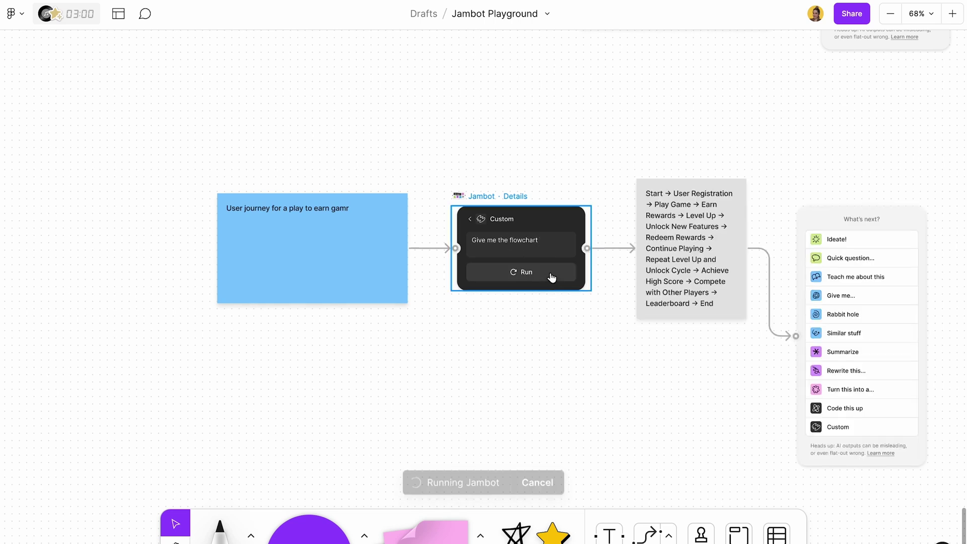
scroll(554, 279, right, 5)
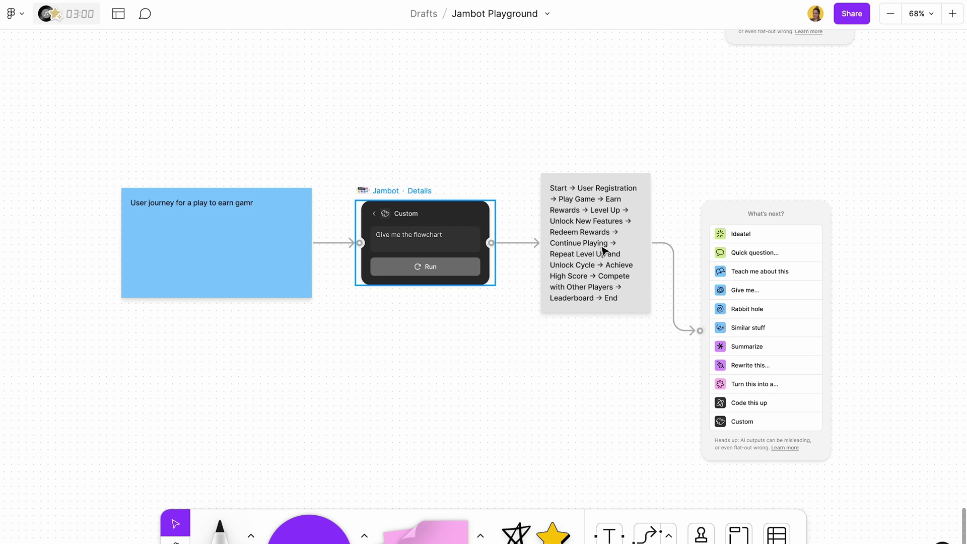
scroll(609, 250, up, 2)
click(534, 221)
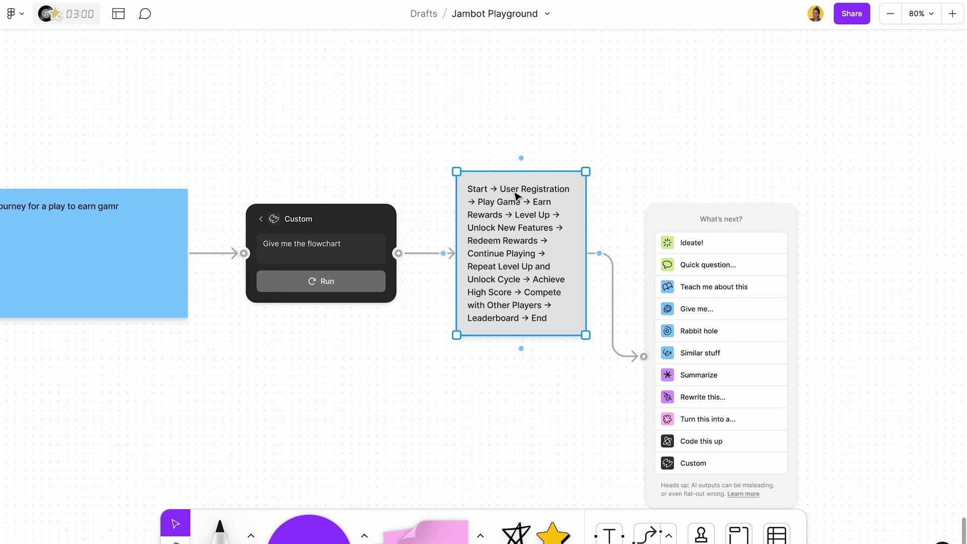
double_click(498, 202)
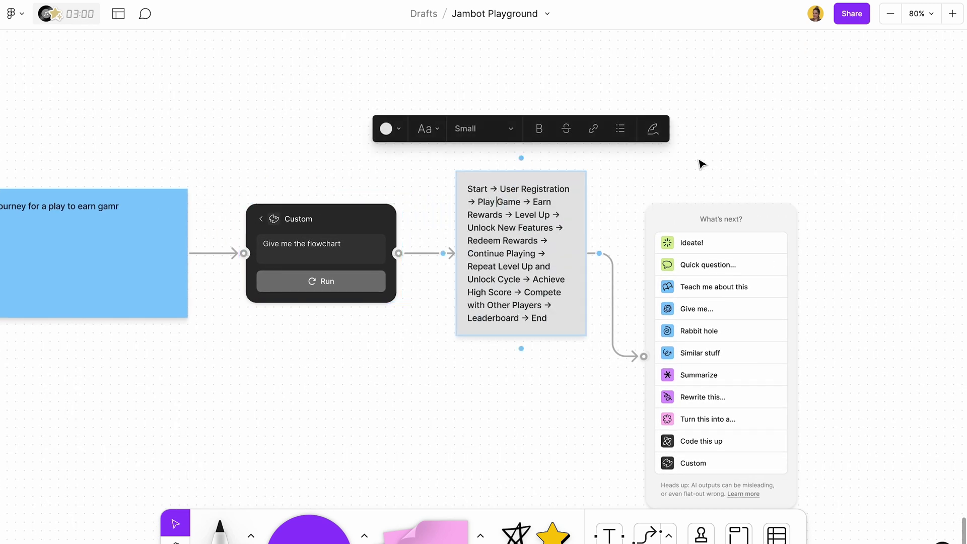
click(470, 385)
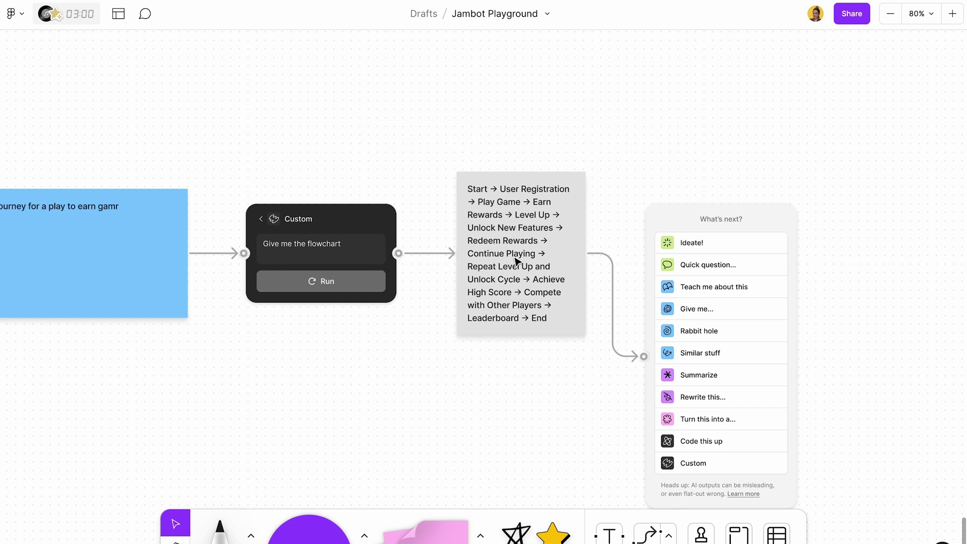
scroll(600, 115, left, 5)
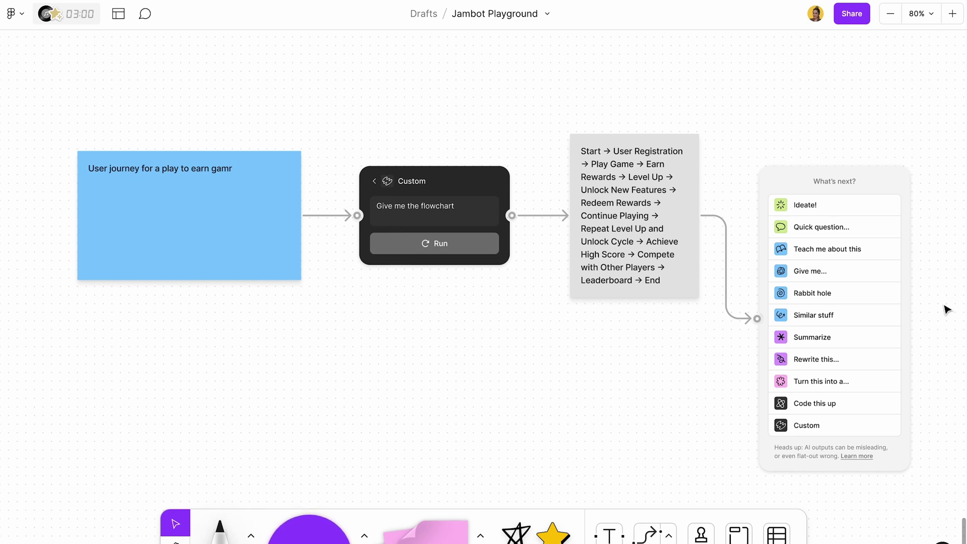
scroll(703, 274, right, 5)
scroll(704, 274, up, 4)
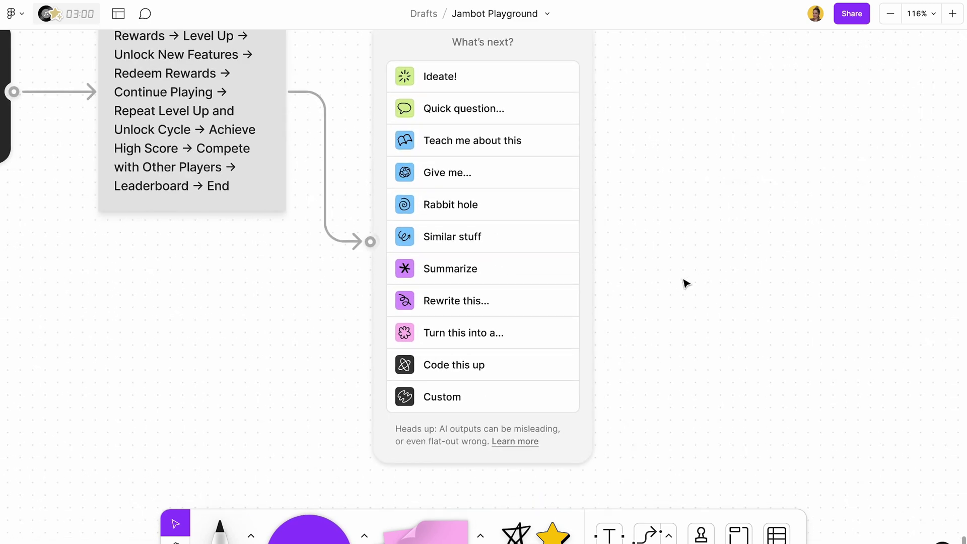
scroll(686, 284, up, 1)
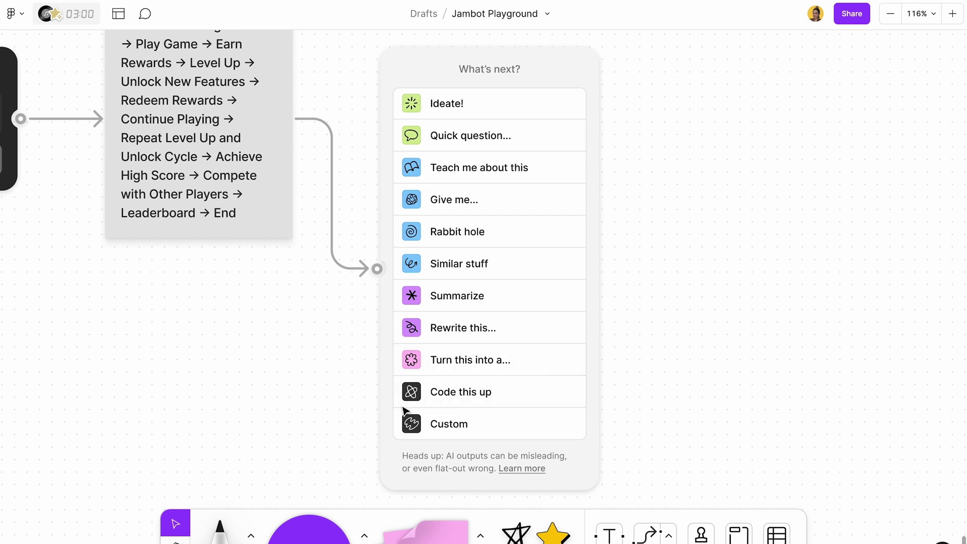
click(491, 361)
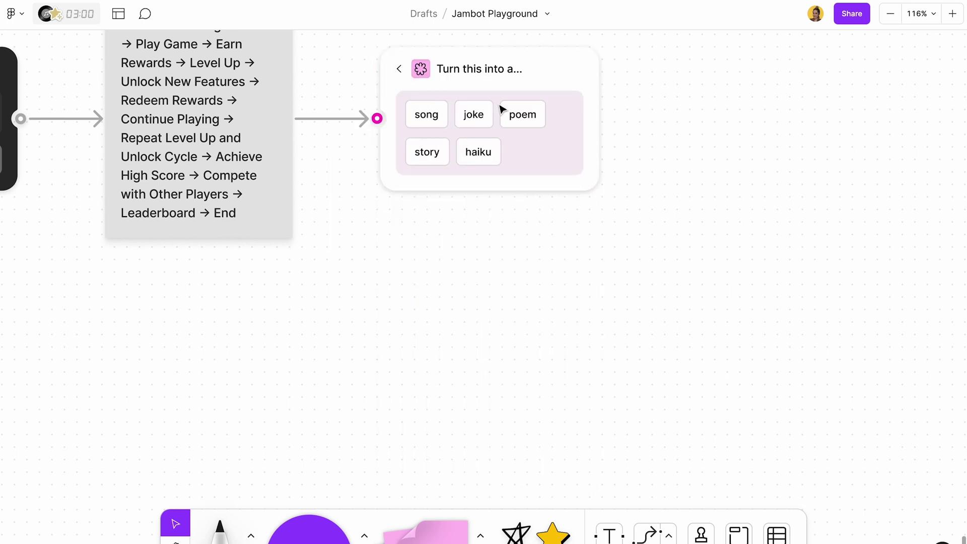
click(399, 69)
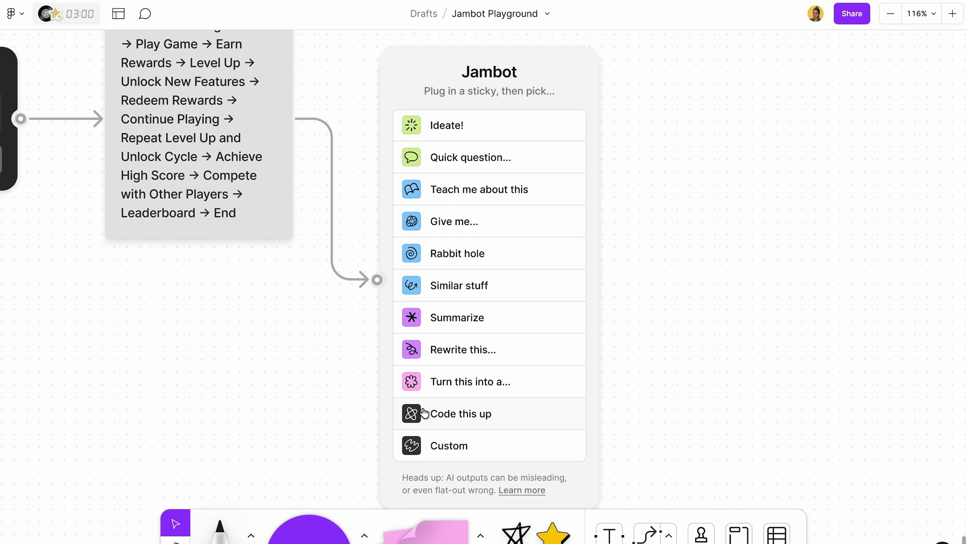
scroll(425, 413, down, 1)
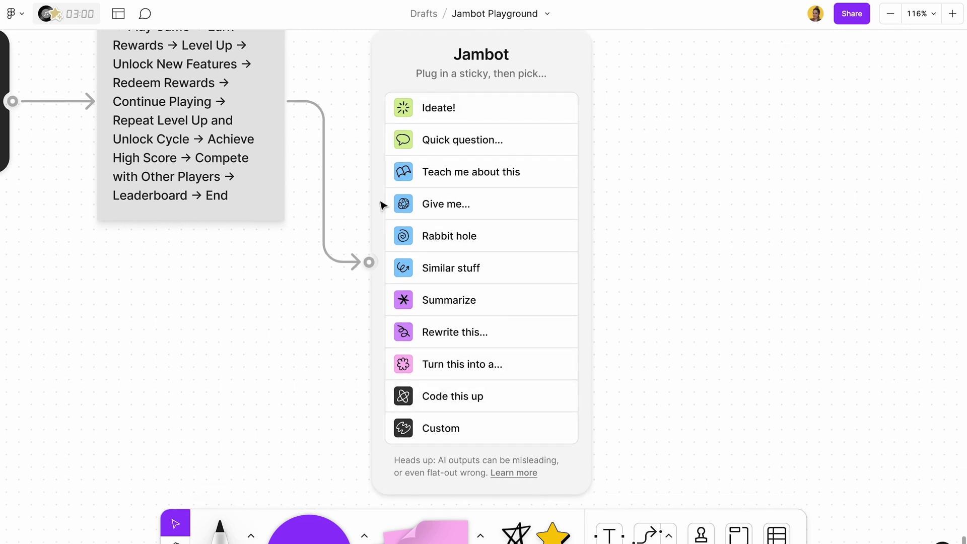
scroll(412, 228, up, 1)
scroll(412, 227, right, 1)
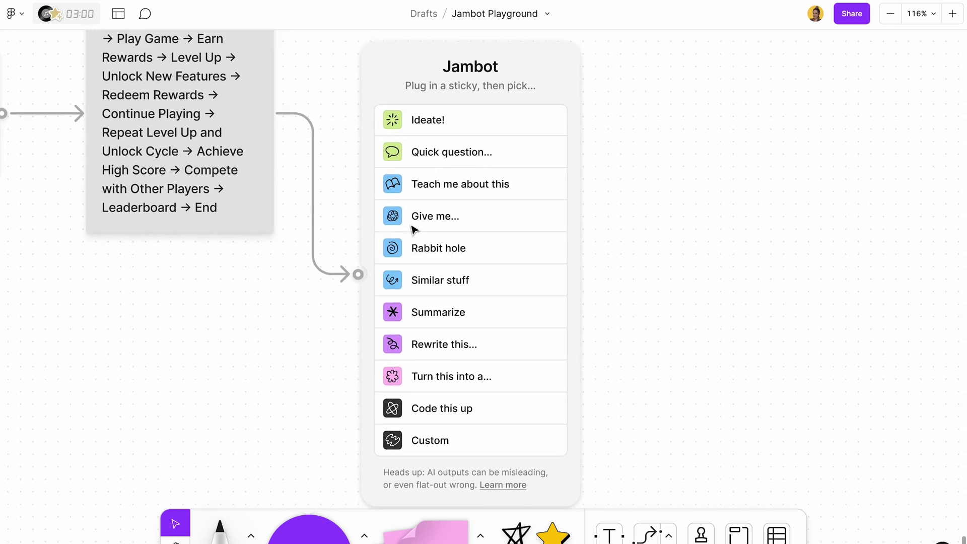